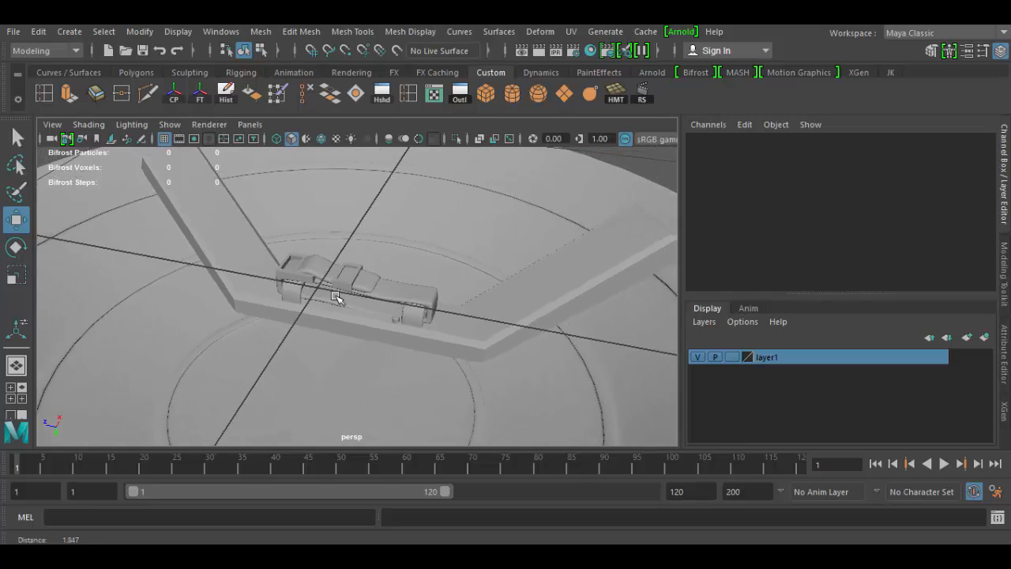
Hide layer1 and select the curved bracket on the mounting plate.
{"action": "left_click_drag", "start_coordinate": [335, 293], "coordinate": [438, 342], "text": "alt"}
{"action": "left_click", "coordinate": [696, 357]}
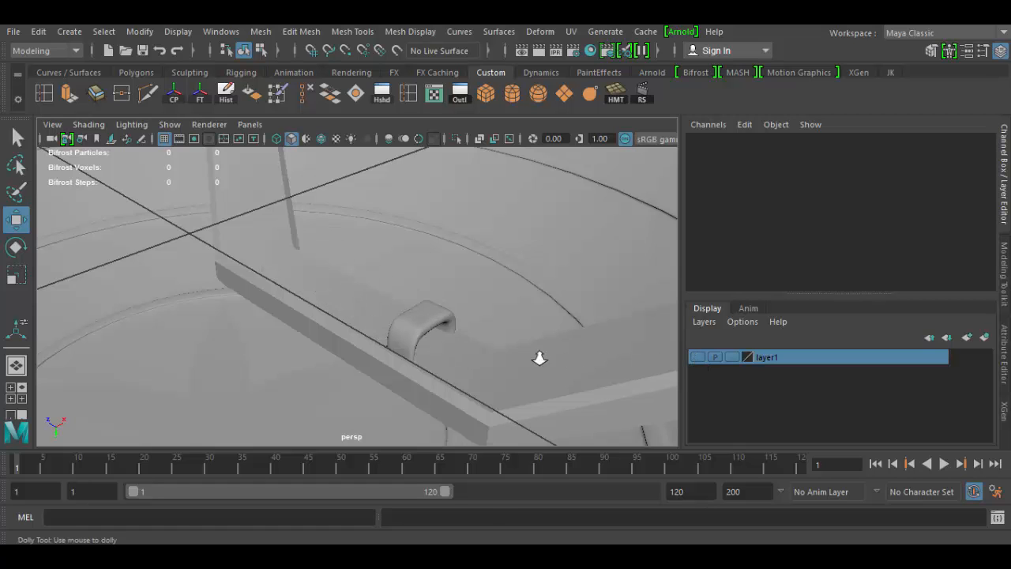
{"action": "left_click_drag", "start_coordinate": [542, 355], "coordinate": [373, 286], "text": "alt"}
{"action": "left_click", "coordinate": [403, 358]}
{"action": "left_click", "coordinate": [374, 315]}
{"action": "right_click_drag", "start_coordinate": [373, 287], "coordinate": [477, 375], "text": "alt"}
{"action": "mouse_move", "coordinate": [474, 348]}
{"action": "left_mouse_down", "text": "alt"}
{"action": "mouse_move", "coordinate": [435, 356]}
{"action": "mouse_move", "coordinate": [470, 356]}
{"action": "left_mouse_up", "text": "alt"}
{"action": "left_click", "coordinate": [699, 359]}
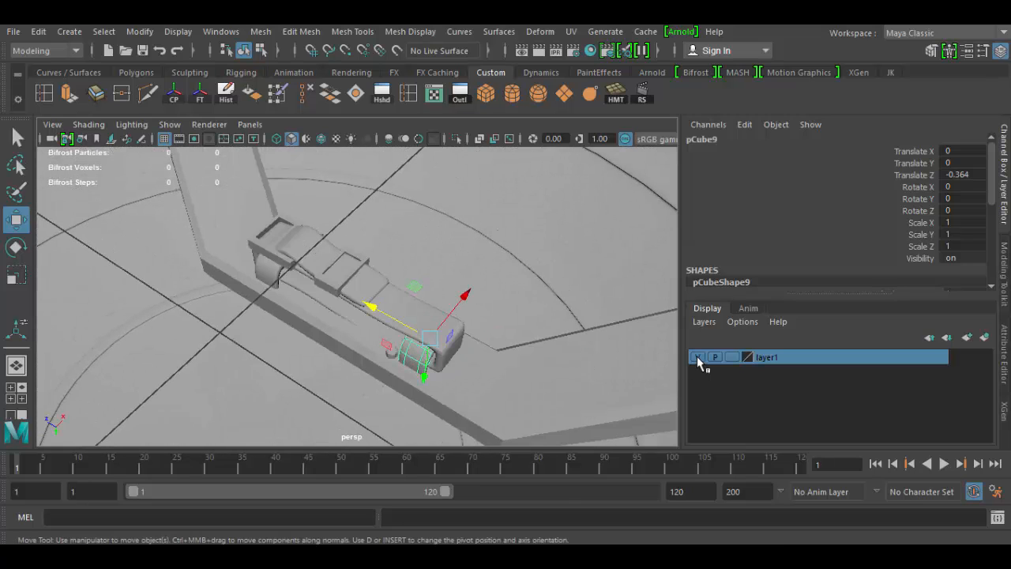
{"action": "left_click", "coordinate": [699, 358]}
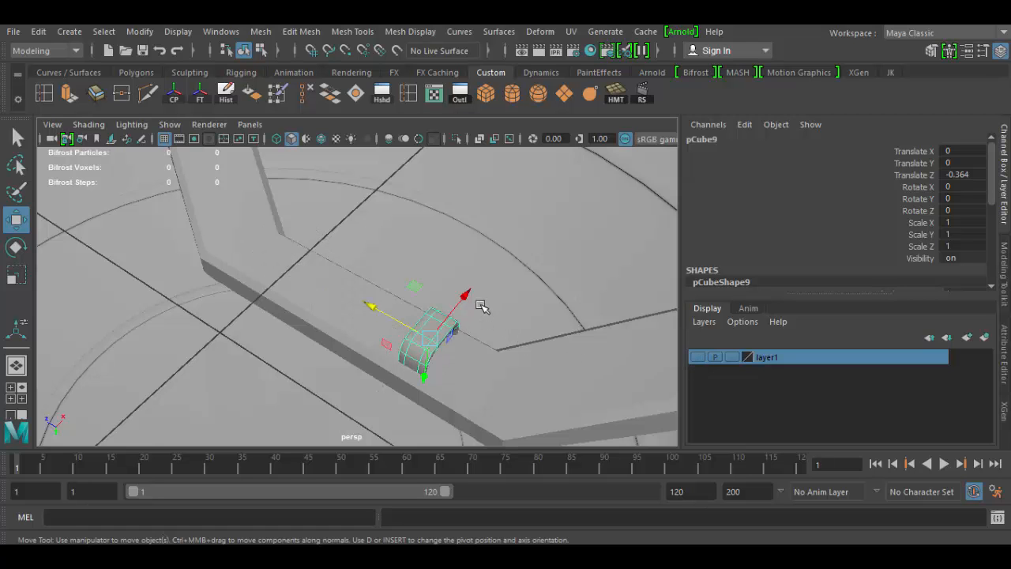
Create a polygon cube and scale it down into a flat block of about 0.088 × 0.042 × 0.108.
{"action": "left_click_drag", "start_coordinate": [478, 326], "coordinate": [300, 305], "text": "alt"}
{"action": "right_click_drag", "start_coordinate": [301, 305], "coordinate": [316, 303], "text": "alt"}
{"action": "left_click_drag", "start_coordinate": [316, 302], "coordinate": [356, 323], "text": "alt"}
{"action": "middle_click_drag", "start_coordinate": [357, 323], "coordinate": [463, 309], "text": "alt"}
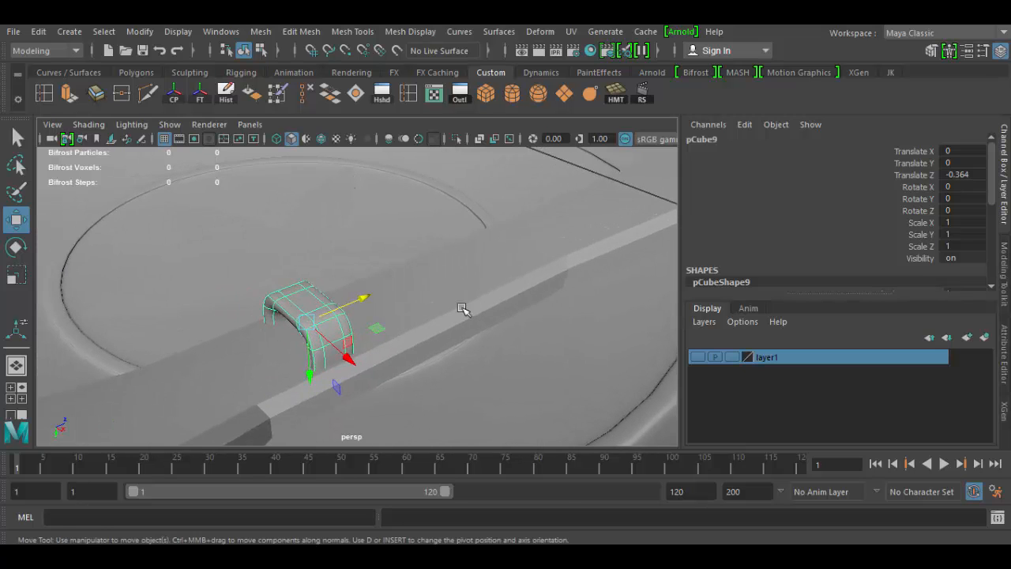
{"action": "right_click_drag", "start_coordinate": [437, 309], "coordinate": [247, 189], "text": "alt"}
{"action": "left_click", "coordinate": [486, 93]}
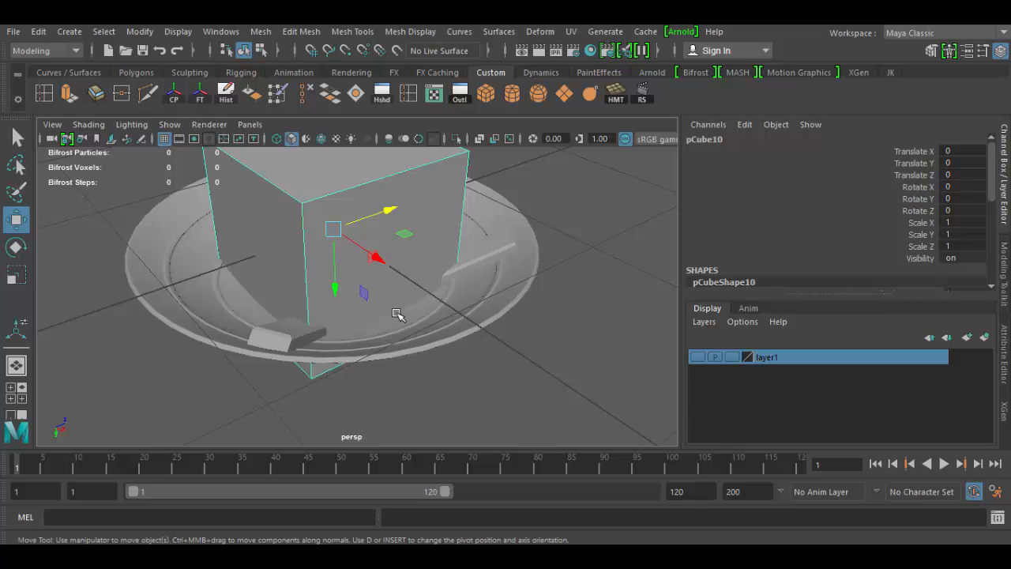
{"action": "key", "text": "r"}
{"action": "left_click_drag", "start_coordinate": [340, 230], "coordinate": [197, 237]}
{"action": "scroll", "coordinate": [289, 282], "scroll_direction": "up", "scroll_amount": 4}
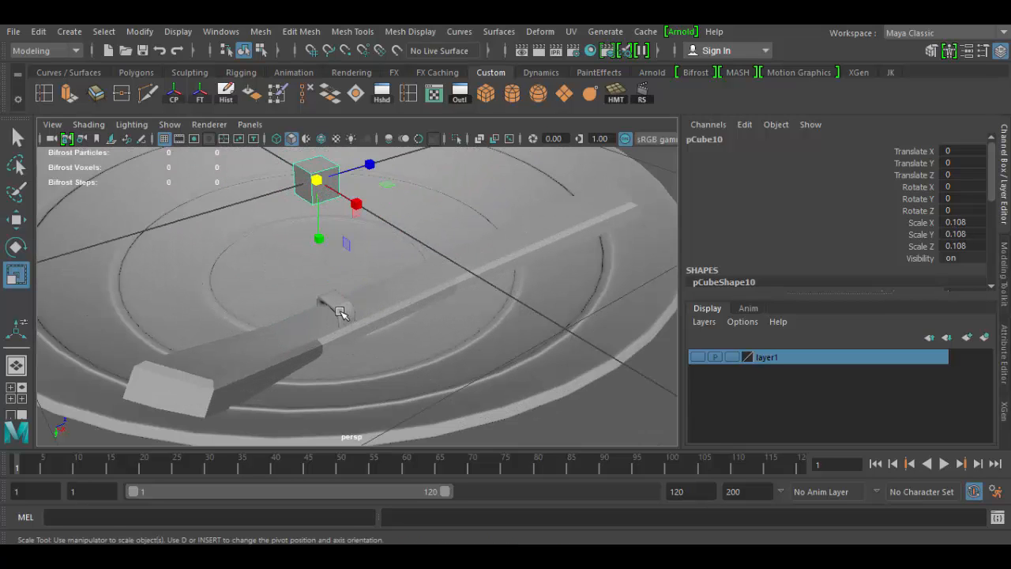
{"action": "left_click_drag", "start_coordinate": [321, 241], "coordinate": [399, 191]}
Move the block onto the plate beside the bracket, at about X 0.338, Y 0.269, Z -0.129.
{"action": "key", "text": "w"}
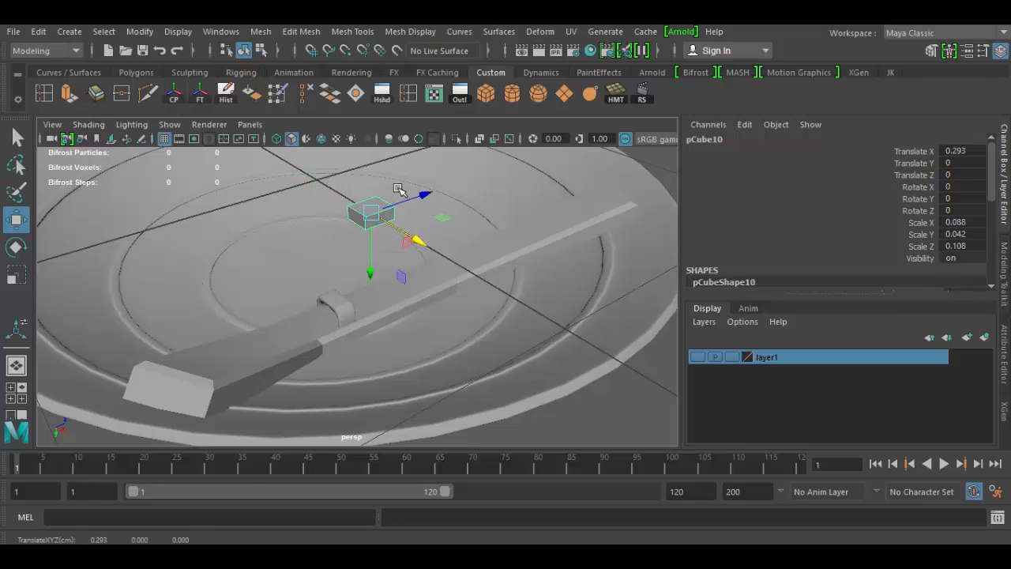
{"action": "left_click_drag", "start_coordinate": [371, 268], "coordinate": [371, 359]}
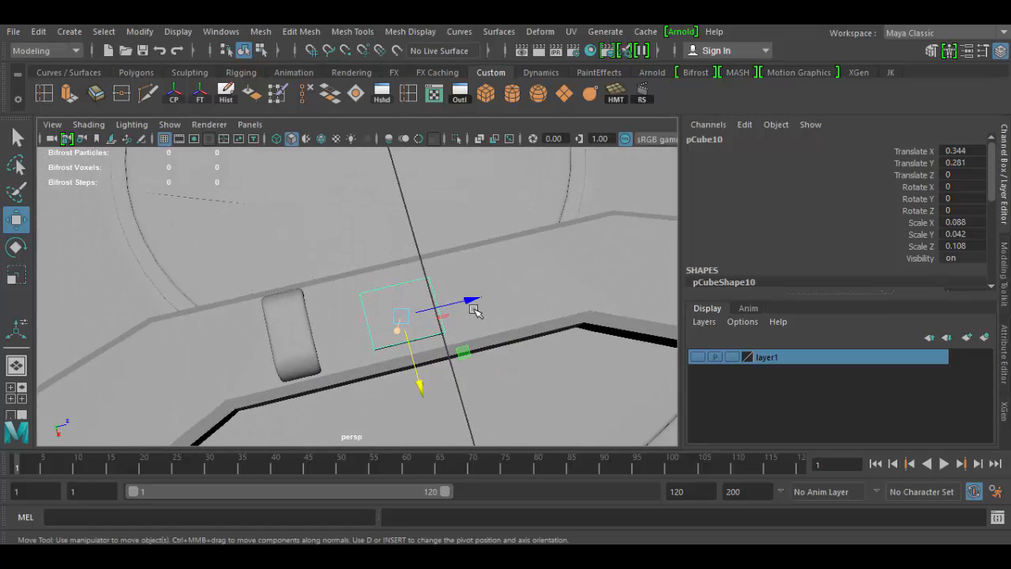
{"action": "left_click_drag", "start_coordinate": [469, 300], "coordinate": [403, 348]}
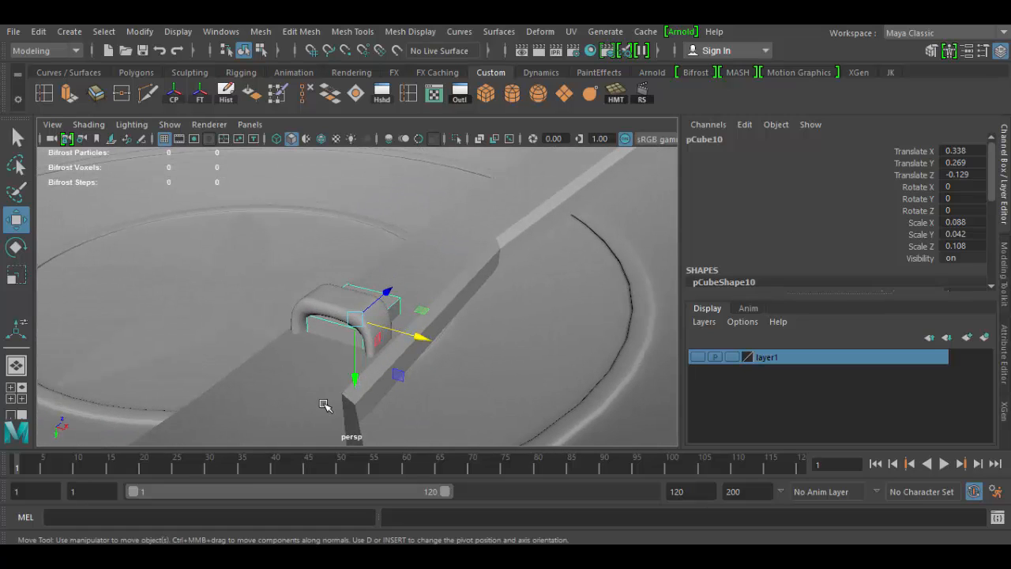
Thin the block to a Y scale of about 0.019 and shift it to about Y 0.263 so it fits the bracket opening.
{"action": "key", "text": "r"}
{"action": "left_click_drag", "start_coordinate": [356, 376], "coordinate": [355, 358]}
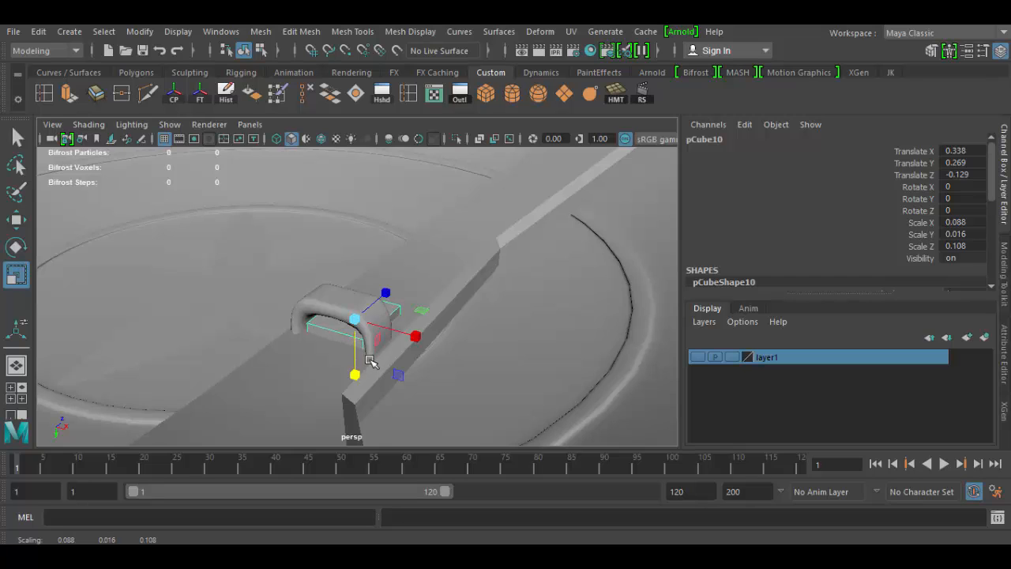
{"action": "key", "text": "w"}
{"action": "mouse_move", "coordinate": [355, 377]}
{"action": "left_mouse_down"}
{"action": "mouse_move", "coordinate": [355, 368]}
{"action": "mouse_move", "coordinate": [355, 387]}
{"action": "left_mouse_up"}
{"action": "key", "text": "r"}
Lengthen the block into a strap with a Z scale of about 0.483 and slide it to about Z 0.006.
{"action": "left_click_drag", "start_coordinate": [424, 345], "coordinate": [344, 355], "text": "alt"}
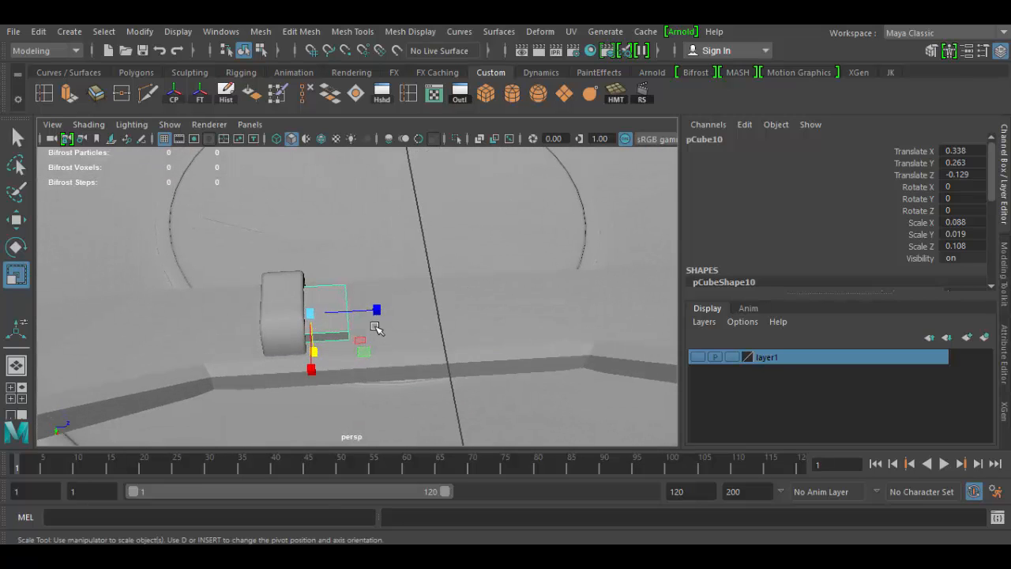
{"action": "left_click_drag", "start_coordinate": [378, 310], "coordinate": [609, 315]}
{"action": "mouse_move", "coordinate": [438, 353]}
{"action": "left_mouse_down", "text": "alt"}
{"action": "mouse_move", "coordinate": [413, 354]}
{"action": "mouse_move", "coordinate": [435, 352]}
{"action": "left_mouse_up", "text": "alt"}
{"action": "key", "text": "w"}
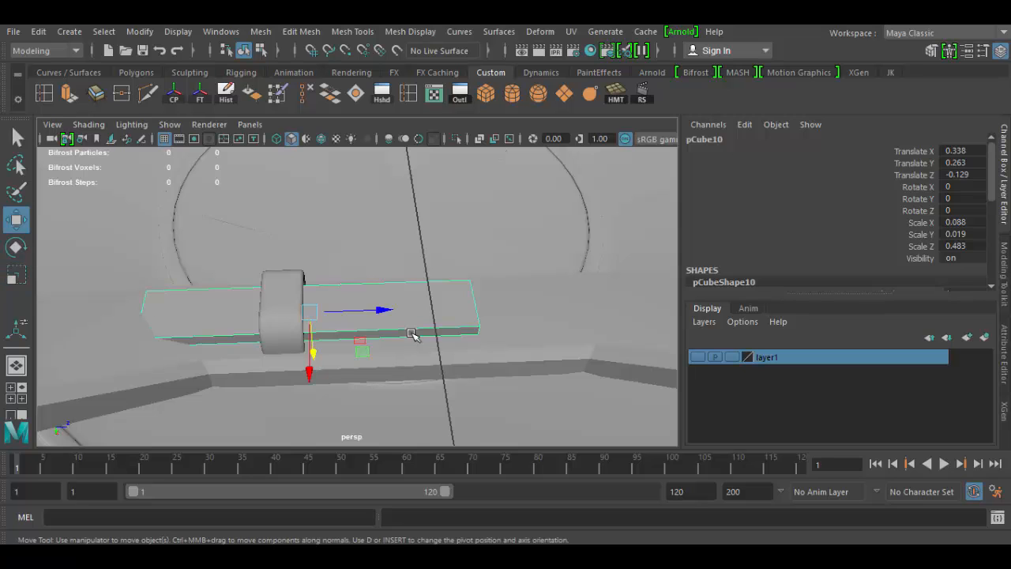
{"action": "left_click_drag", "start_coordinate": [384, 309], "coordinate": [474, 313]}
Duplicate the bracket and move the copy along Z to the strap's other end, at about Z -0.013.
{"action": "left_click_drag", "start_coordinate": [471, 362], "coordinate": [319, 329], "text": "alt"}
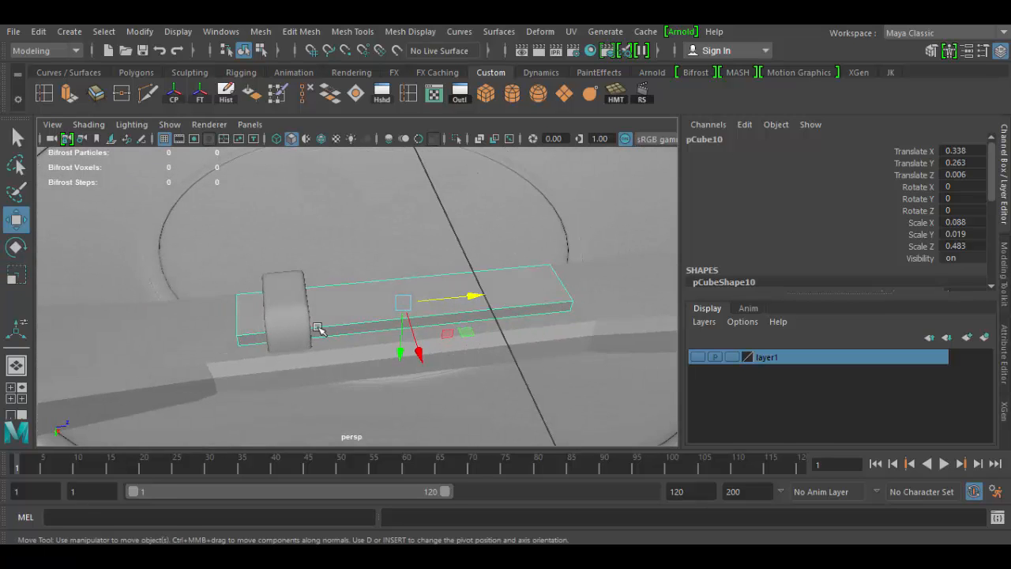
{"action": "left_click", "coordinate": [283, 311]}
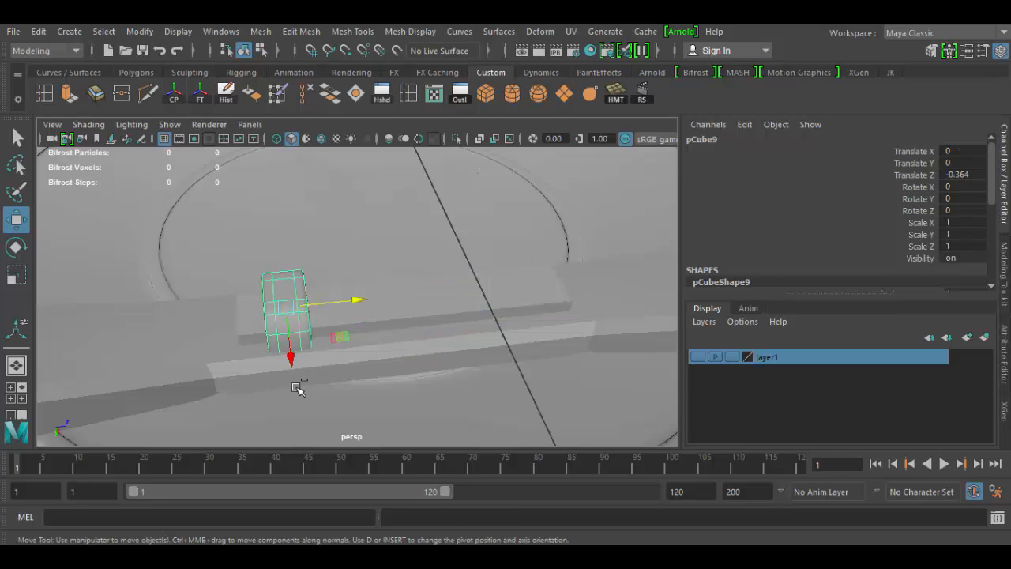
{"action": "key", "text": "ctrl+d"}
{"action": "left_click_drag", "start_coordinate": [357, 305], "coordinate": [595, 277]}
{"action": "left_click_drag", "start_coordinate": [513, 386], "coordinate": [299, 302], "text": "alt"}
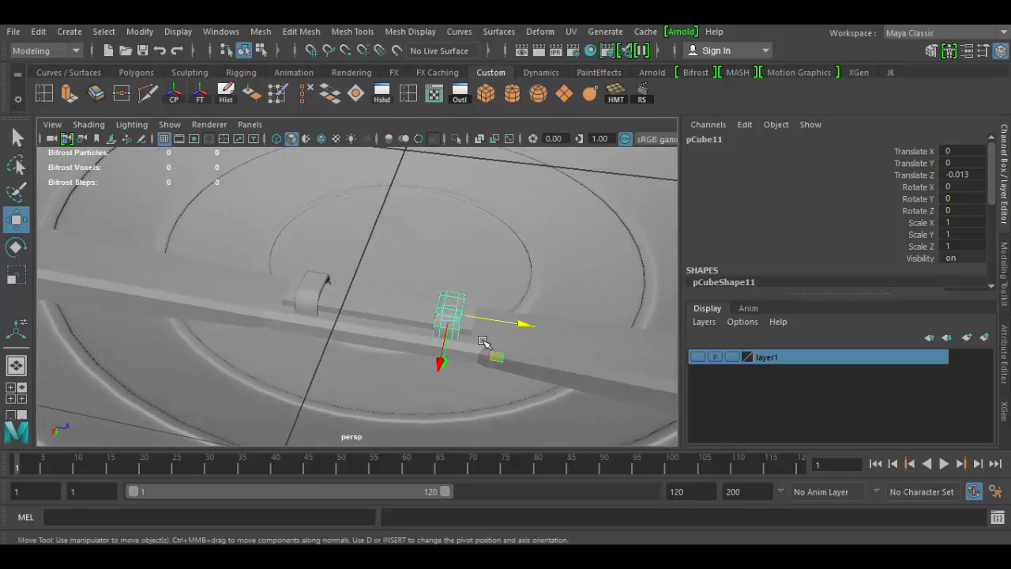
{"action": "middle_click_drag", "start_coordinate": [483, 341], "coordinate": [399, 342], "text": "alt"}
{"action": "right_click_drag", "start_coordinate": [399, 342], "coordinate": [490, 410], "text": "alt"}
{"action": "left_click_drag", "start_coordinate": [369, 398], "coordinate": [318, 376], "text": "alt"}
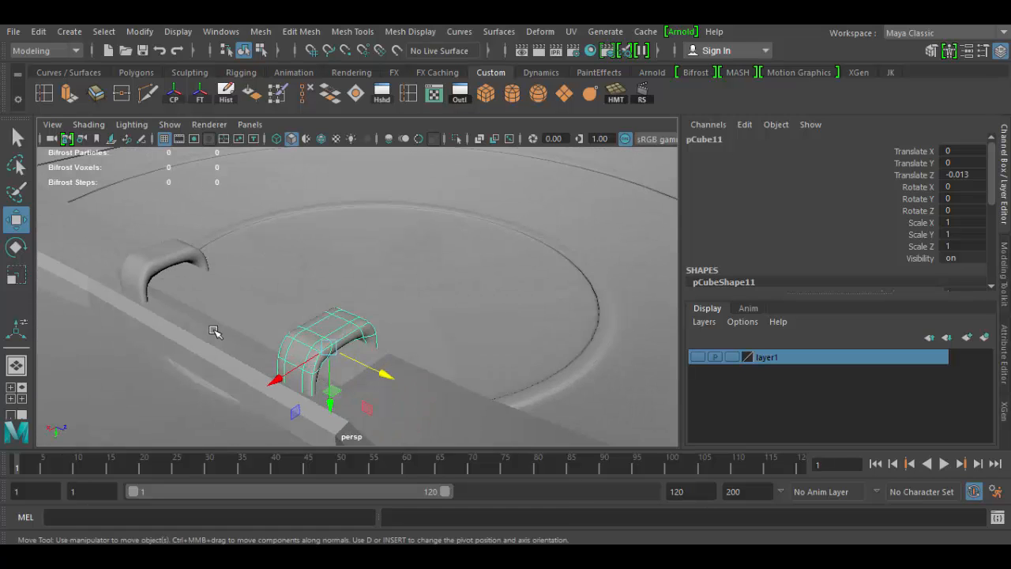
Select the strap and raise it above both brackets to about Y 0.193.
{"action": "left_click_drag", "start_coordinate": [216, 332], "coordinate": [274, 348], "text": "alt"}
{"action": "left_click", "coordinate": [274, 348]}
{"action": "middle_click_drag", "start_coordinate": [379, 379], "coordinate": [480, 323], "text": "alt"}
{"action": "left_click_drag", "start_coordinate": [458, 339], "coordinate": [424, 336], "text": "alt"}
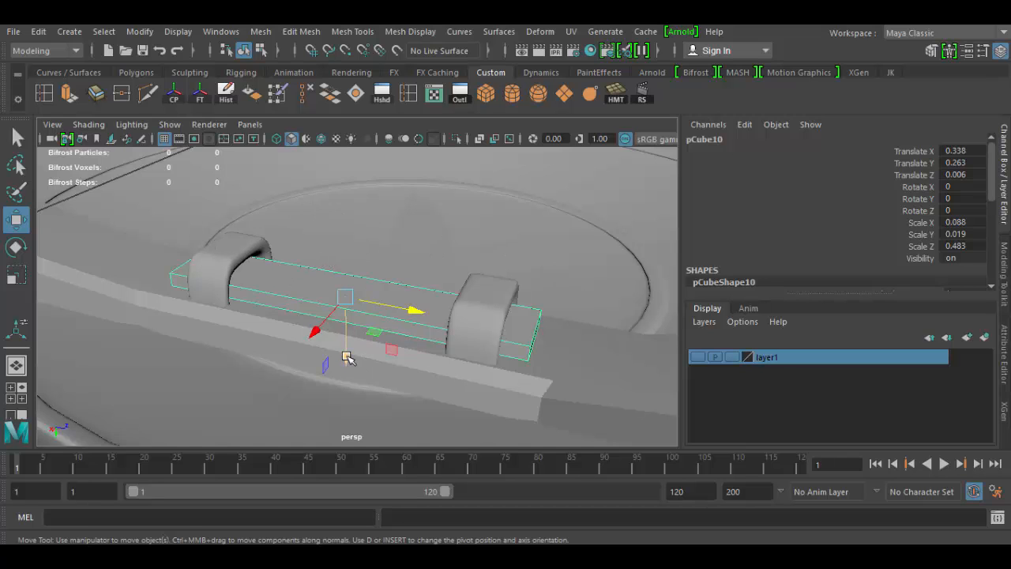
{"action": "left_click_drag", "start_coordinate": [348, 358], "coordinate": [403, 331]}
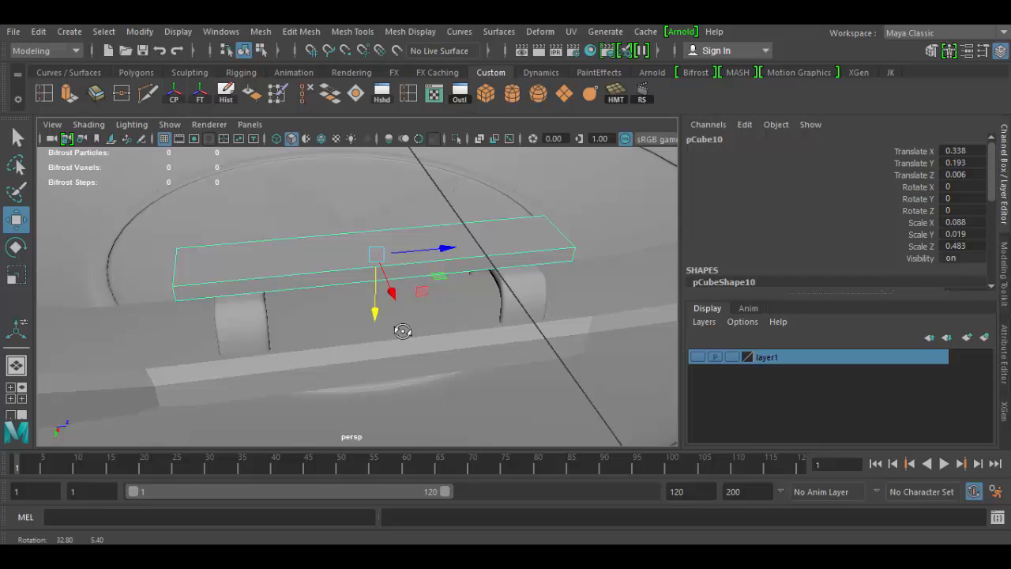
Start the Insert Edge Loop tool and set it to 12 multiple edge loops.
{"action": "left_click", "coordinate": [45, 94]}
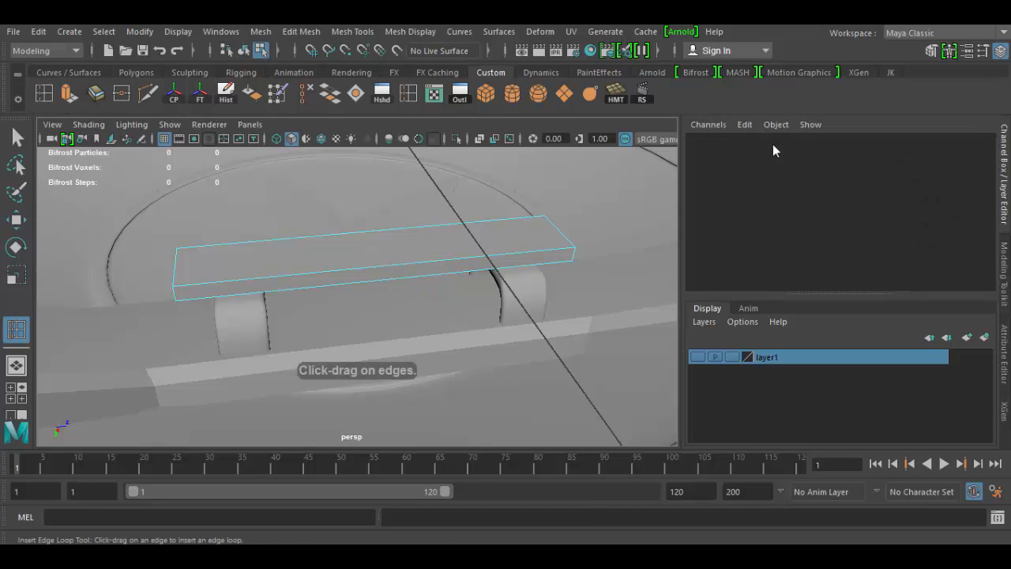
{"action": "left_click", "coordinate": [983, 49]}
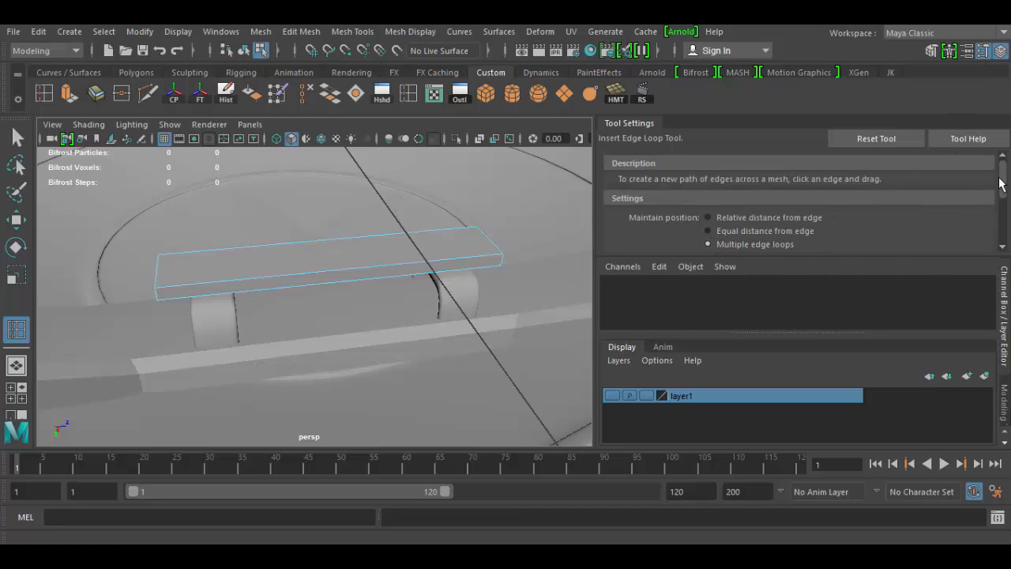
{"action": "left_click_drag", "start_coordinate": [999, 183], "coordinate": [1007, 212]}
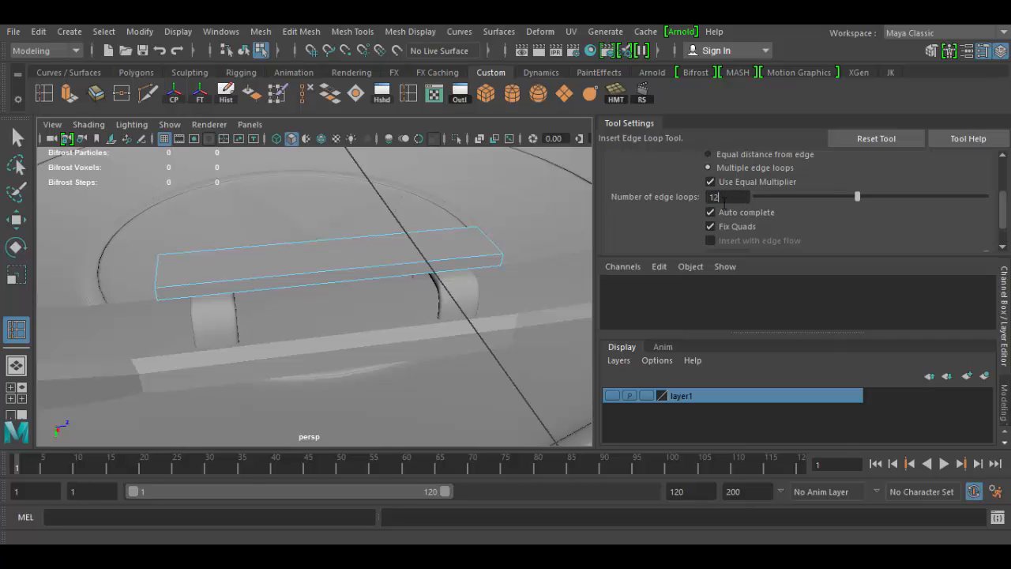
Try inserting 12 evenly spaced edge loops along the strap and undo the insertion.
{"action": "left_click", "coordinate": [346, 272]}
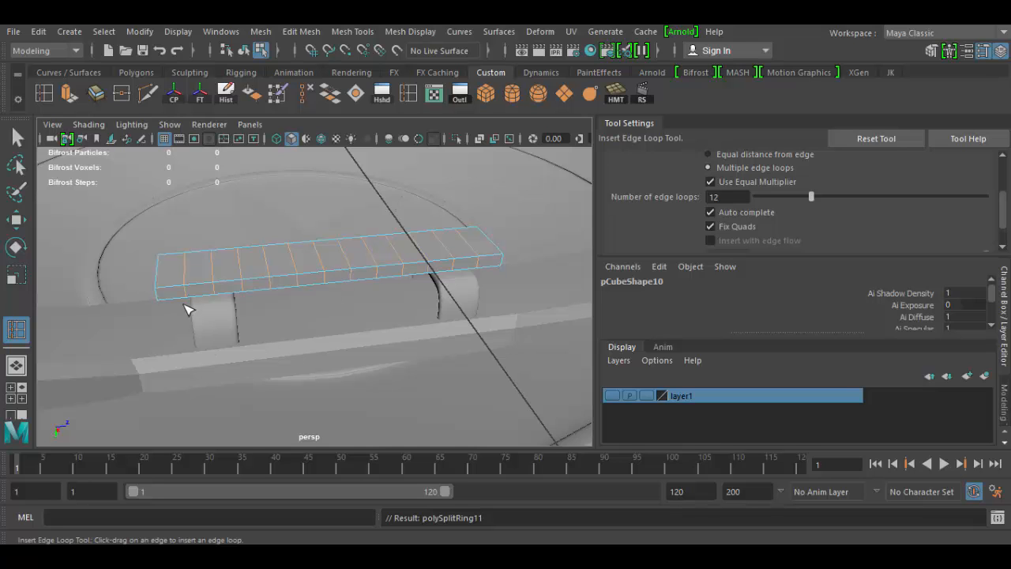
{"action": "left_click_drag", "start_coordinate": [326, 322], "coordinate": [255, 334], "text": "alt"}
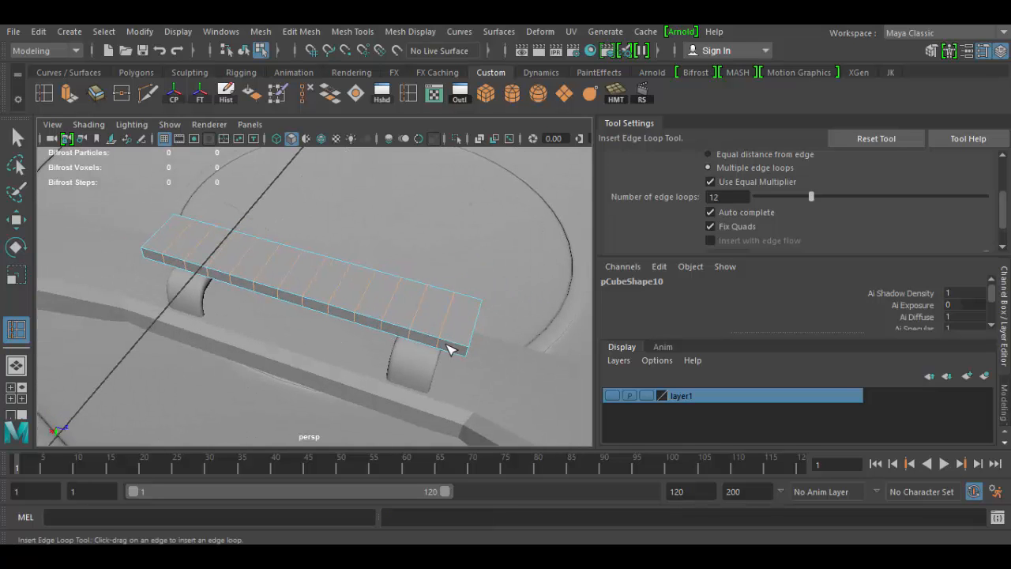
{"action": "left_click_drag", "start_coordinate": [448, 349], "coordinate": [500, 343], "text": "alt"}
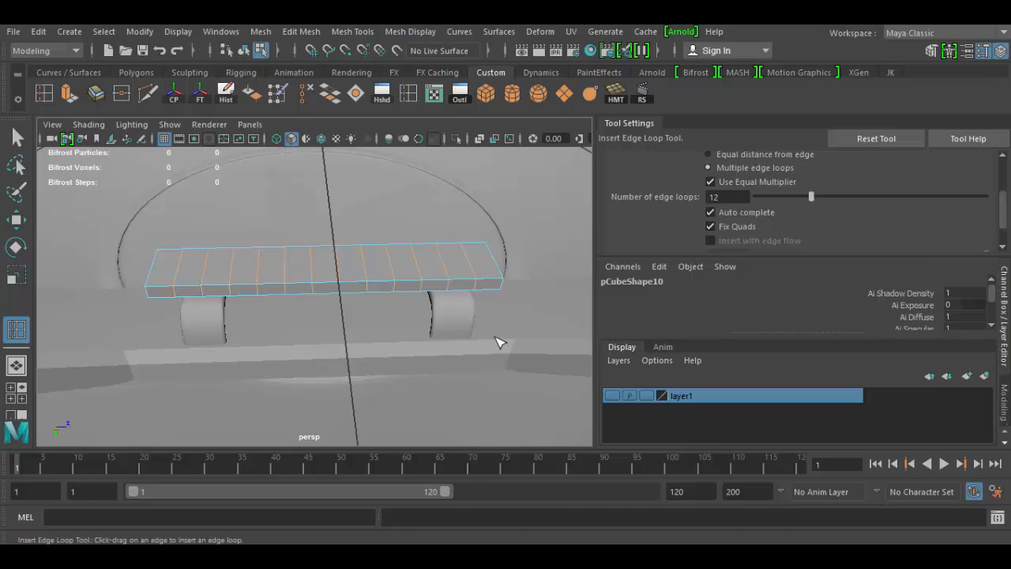
{"action": "key", "text": "ctrl+z"}
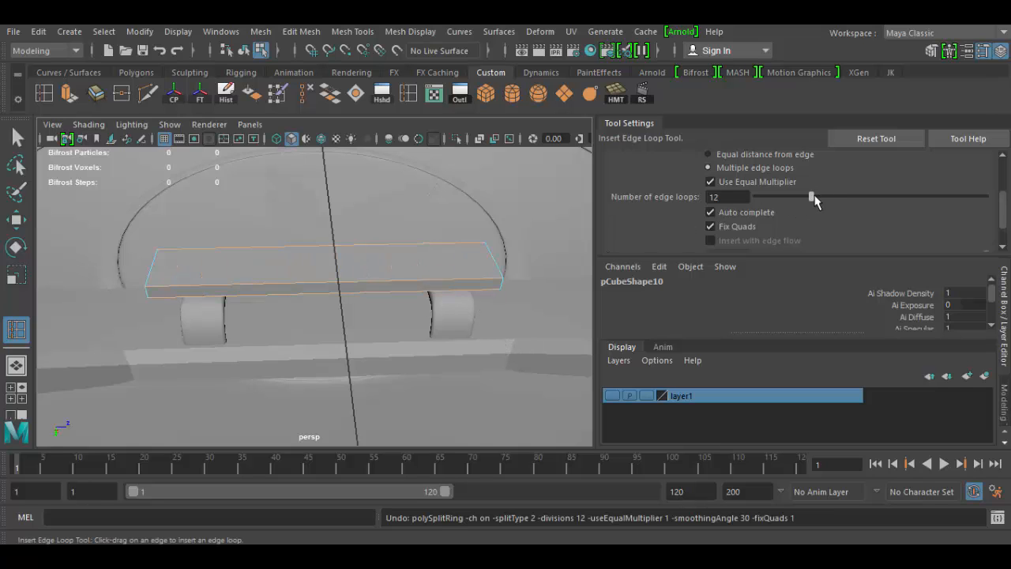
Set the number of edge loops to 14, insert them along the strap, and return to the Select tool.
{"action": "left_click", "coordinate": [374, 285]}
{"action": "left_click_drag", "start_coordinate": [429, 306], "coordinate": [496, 300], "text": "alt"}
{"action": "scroll", "coordinate": [407, 318], "scroll_direction": "up", "scroll_amount": 5}
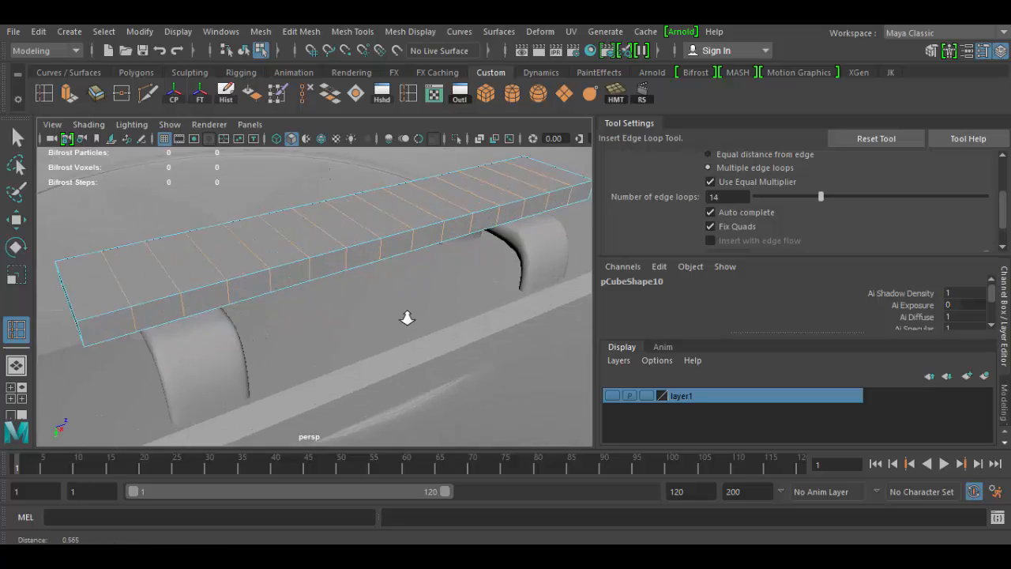
{"action": "scroll", "coordinate": [392, 301], "scroll_direction": "down", "scroll_amount": 3}
{"action": "left_click_drag", "start_coordinate": [425, 324], "coordinate": [316, 279], "text": "alt"}
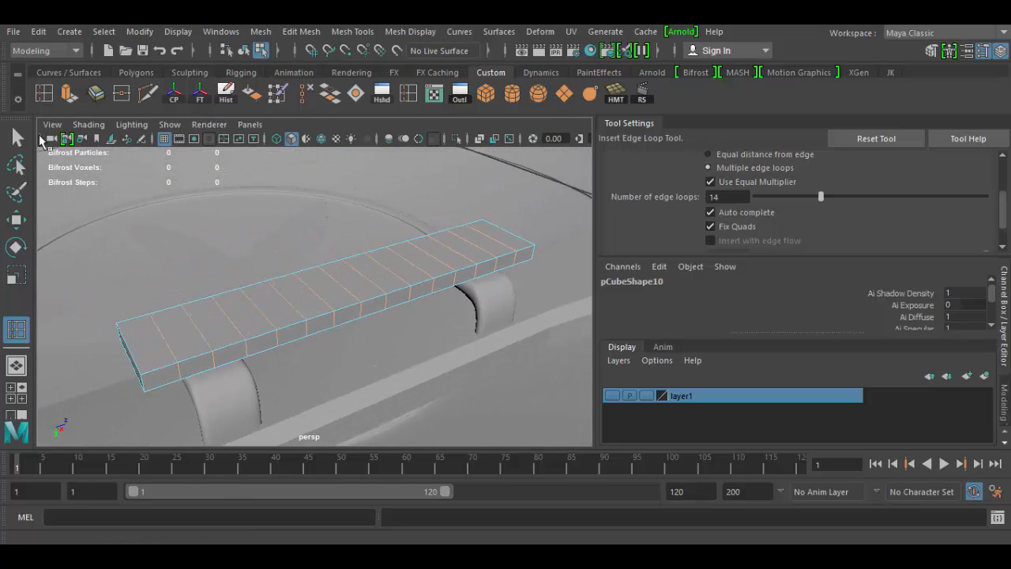
{"action": "left_click", "coordinate": [17, 139]}
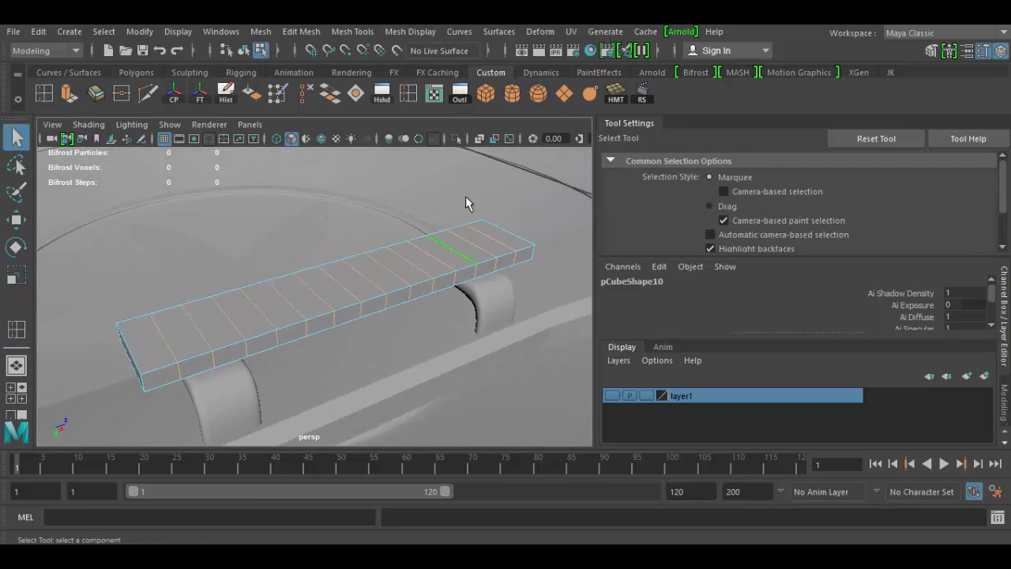
Invert the edge selection on the strap.
{"action": "left_click_drag", "start_coordinate": [491, 296], "coordinate": [384, 293], "text": "alt"}
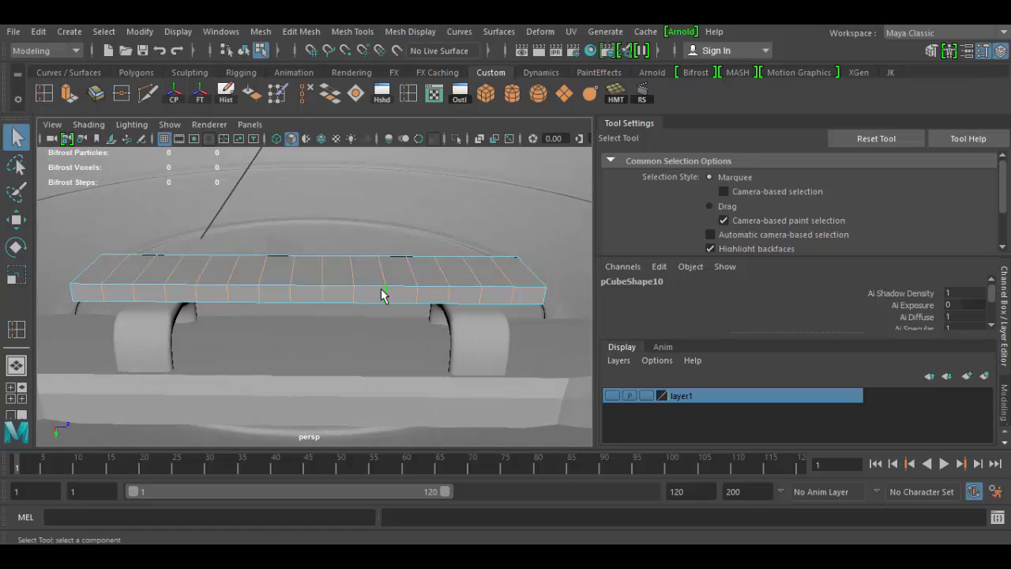
{"action": "right_click", "coordinate": [383, 293]}
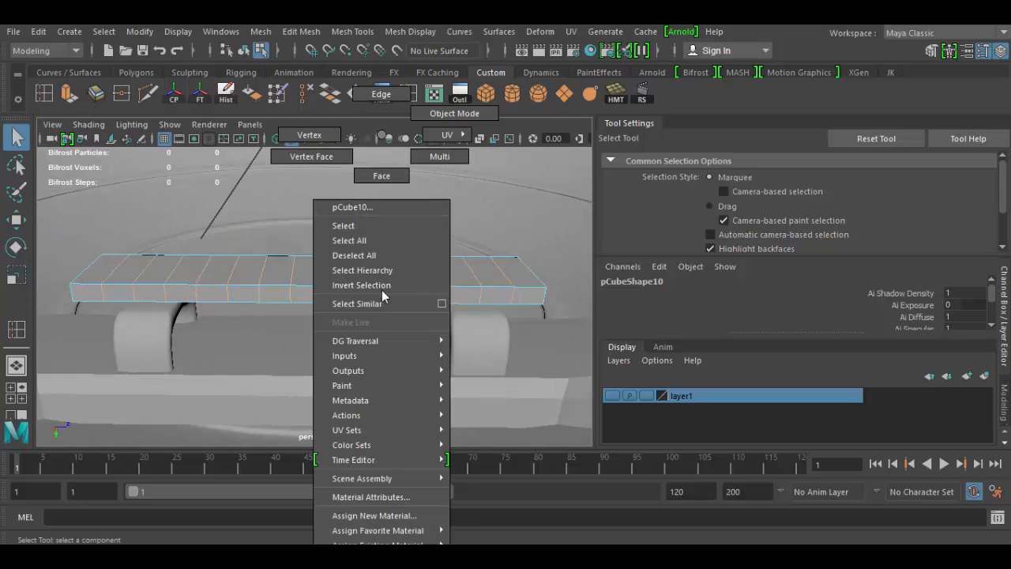
{"action": "left_click_drag", "start_coordinate": [301, 290], "coordinate": [351, 393], "text": "alt"}
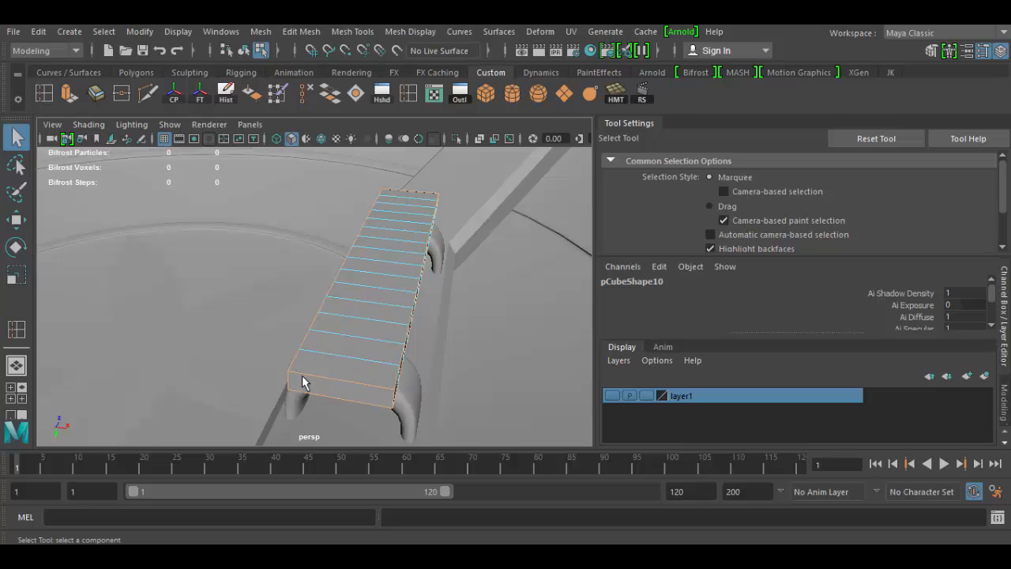
{"action": "right_click_drag", "start_coordinate": [418, 363], "coordinate": [372, 323], "text": "alt"}
{"action": "left_click_drag", "start_coordinate": [372, 323], "coordinate": [370, 368], "text": "alt"}
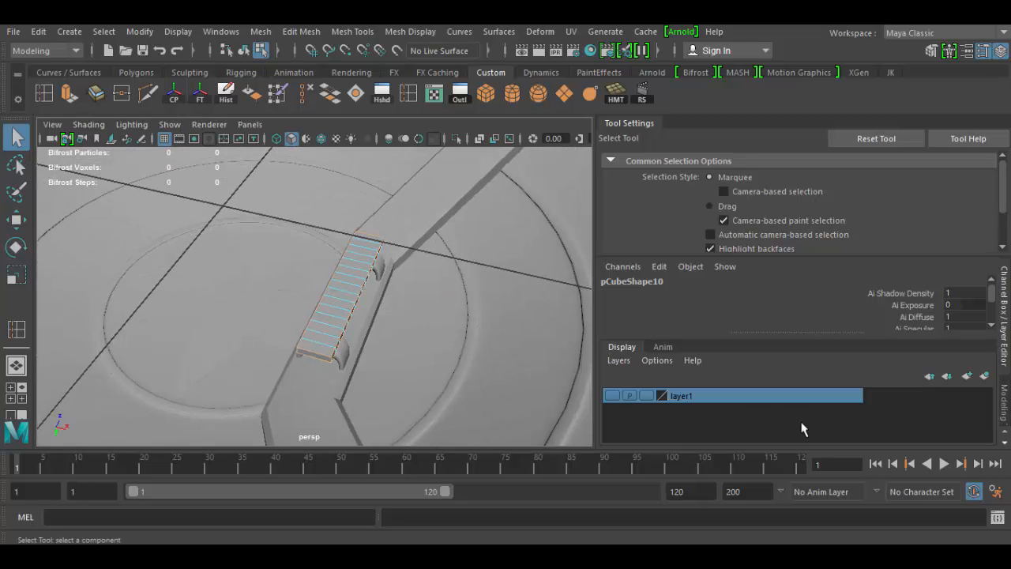
Switch to the Photos app and examine the leather straps and buckles in the shield reference image.
{"action": "key", "text": "alt+Tab"}
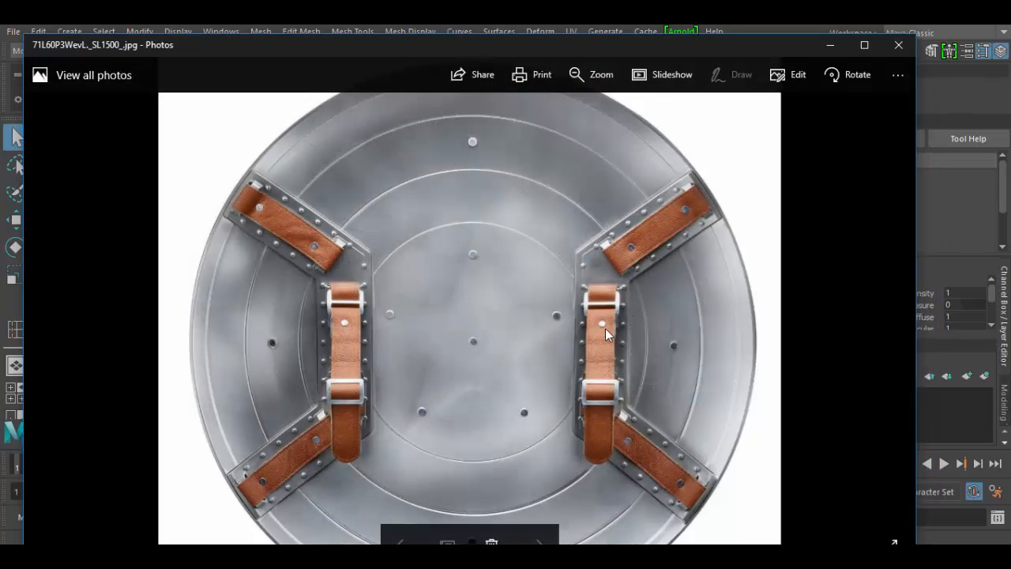
{"action": "scroll", "coordinate": [650, 252], "scroll_direction": "up", "scroll_amount": 2, "text": "ctrl"}
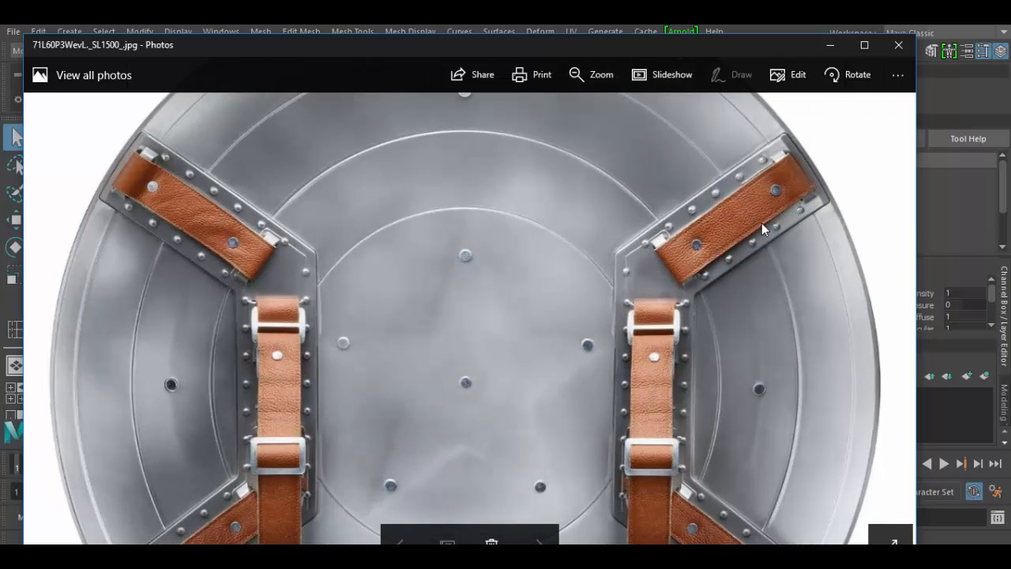
{"action": "scroll", "coordinate": [704, 223], "scroll_direction": "down", "scroll_amount": 2, "text": "ctrl"}
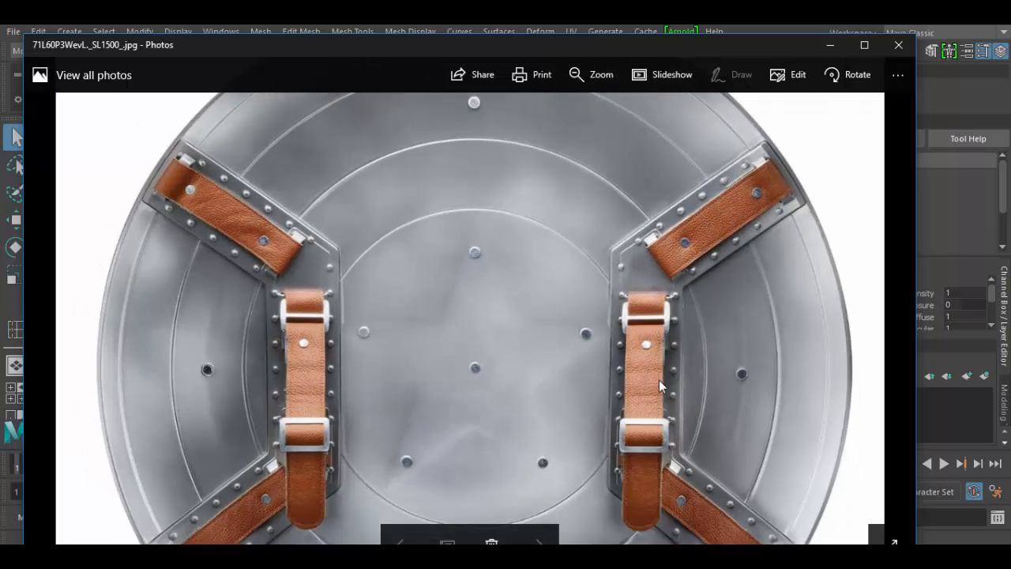
Back in Maya, insert 2 lengthwise edge loops in the strap and scale them outward toward its sides.
{"action": "left_click", "coordinate": [830, 52]}
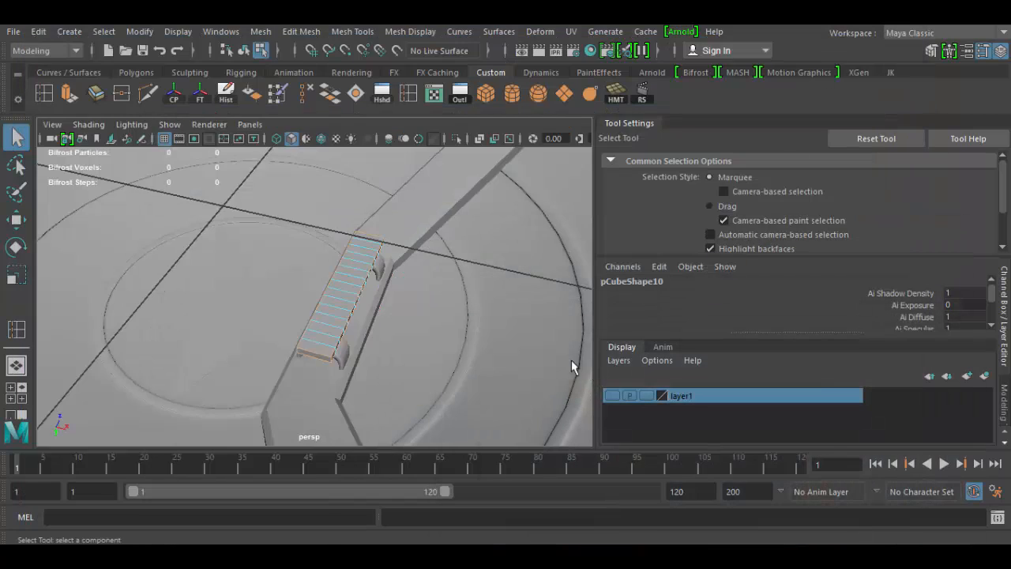
{"action": "right_click_drag", "start_coordinate": [350, 313], "coordinate": [417, 395], "text": "alt"}
{"action": "left_click_drag", "start_coordinate": [417, 395], "coordinate": [426, 362], "text": "alt"}
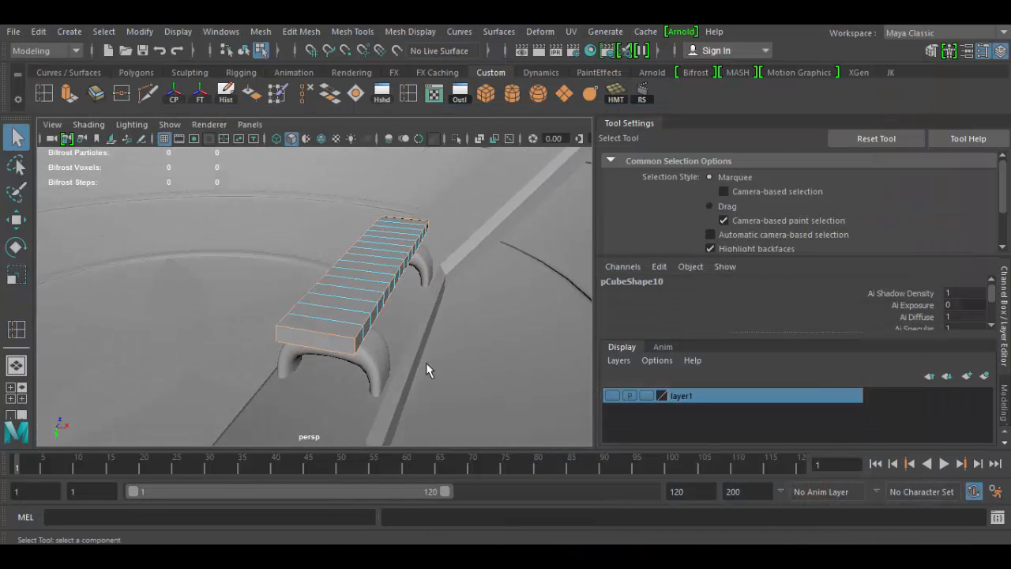
{"action": "left_click", "coordinate": [44, 93]}
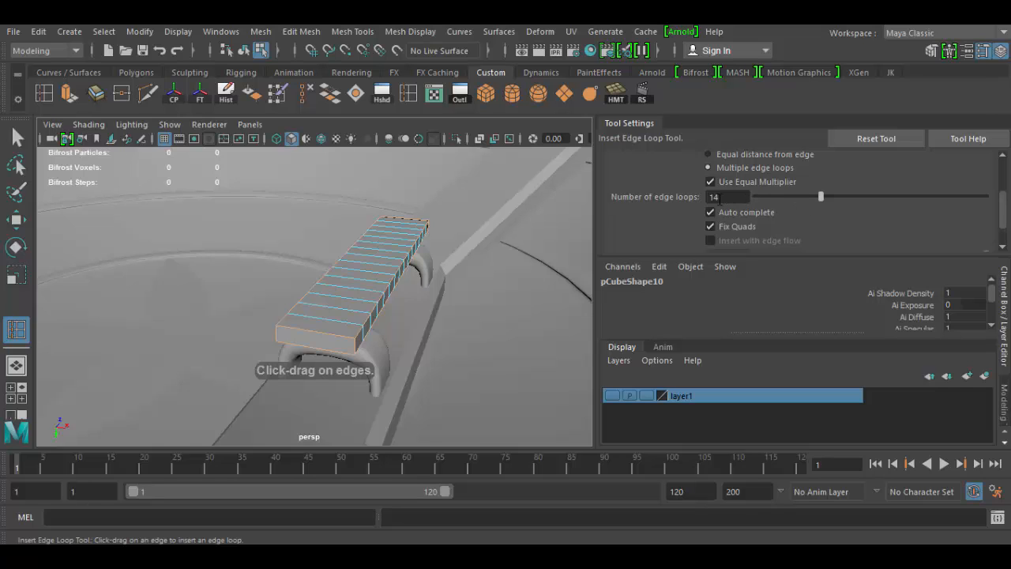
{"action": "left_click_drag", "start_coordinate": [719, 198], "coordinate": [686, 202]}
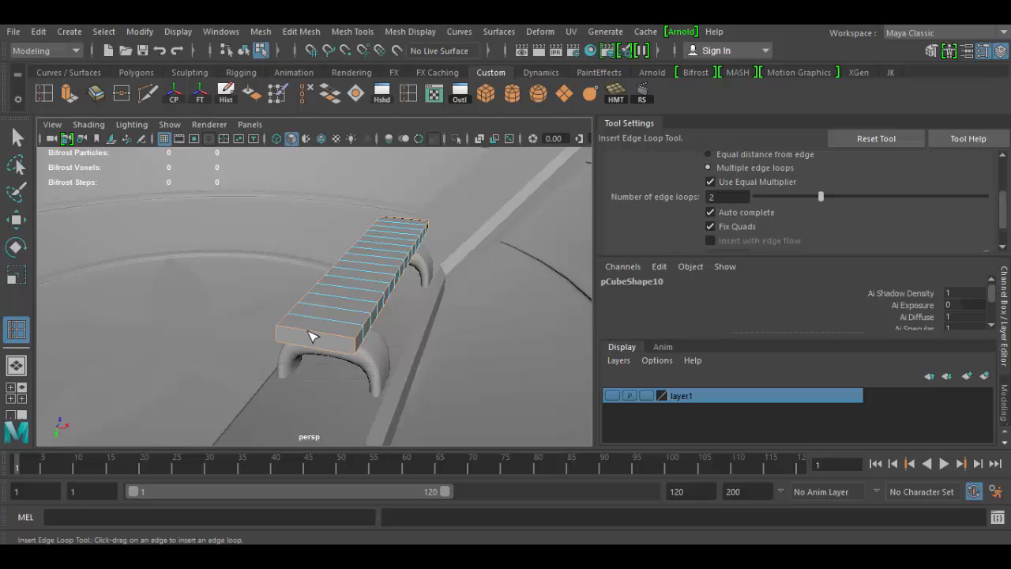
{"action": "left_click", "coordinate": [310, 335]}
{"action": "key", "text": "r"}
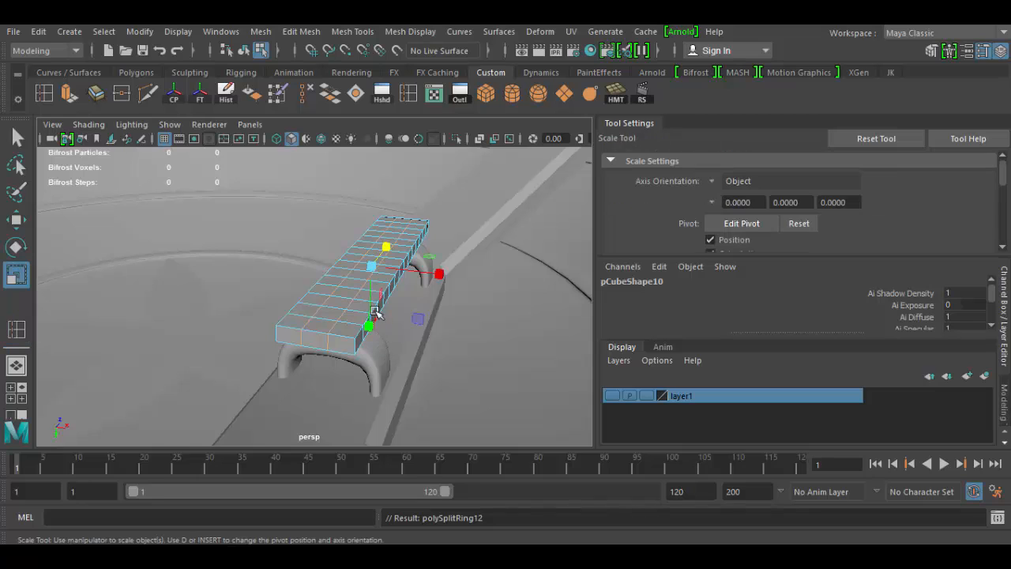
{"action": "left_click_drag", "start_coordinate": [443, 272], "coordinate": [523, 295]}
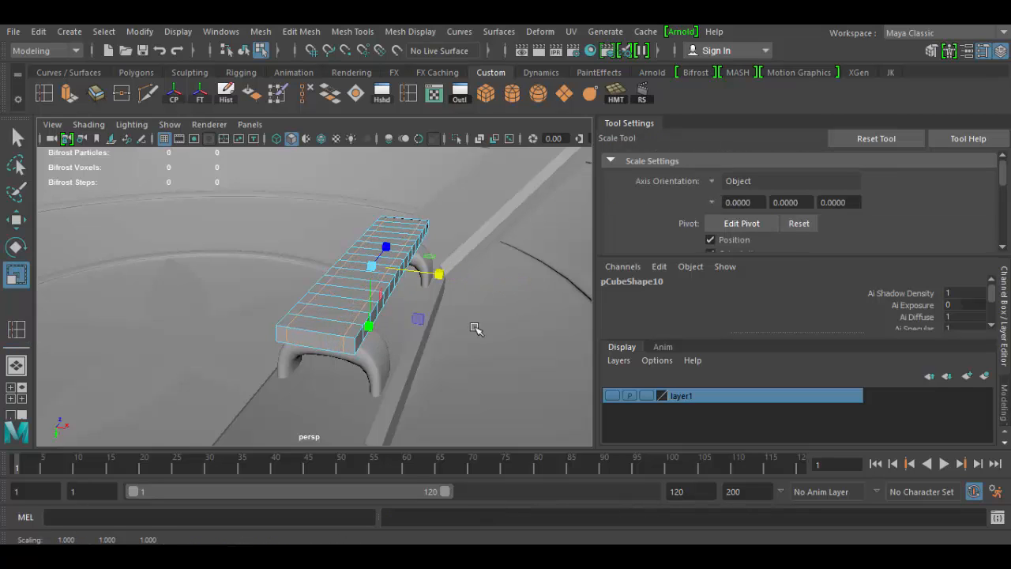
Try scaling the faces between the strap's lengthwise loops vertically, then undo the scaling and return to object mode.
{"action": "mouse_move", "coordinate": [463, 337]}
{"action": "left_mouse_down", "text": "alt"}
{"action": "mouse_move", "coordinate": [521, 334]}
{"action": "mouse_move", "coordinate": [495, 345]}
{"action": "mouse_move", "coordinate": [481, 319]}
{"action": "mouse_move", "coordinate": [435, 343]}
{"action": "mouse_move", "coordinate": [481, 338]}
{"action": "left_mouse_up", "text": "alt"}
{"action": "right_click_drag", "start_coordinate": [378, 340], "coordinate": [373, 176]}
{"action": "left_click_drag", "start_coordinate": [368, 182], "coordinate": [381, 416]}
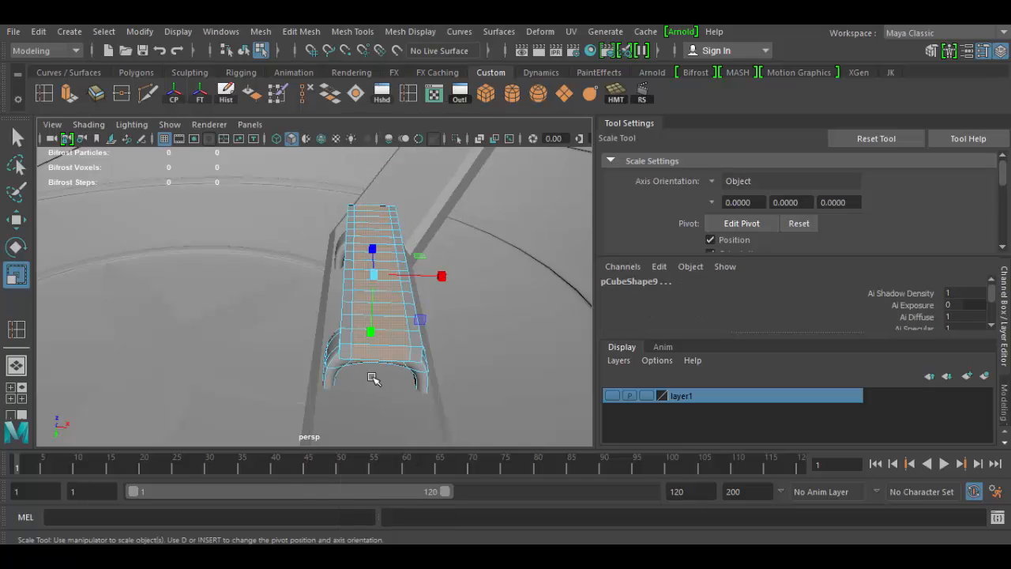
{"action": "left_click_drag", "start_coordinate": [474, 358], "coordinate": [368, 331], "text": "alt"}
{"action": "left_click_drag", "start_coordinate": [356, 298], "coordinate": [359, 298]}
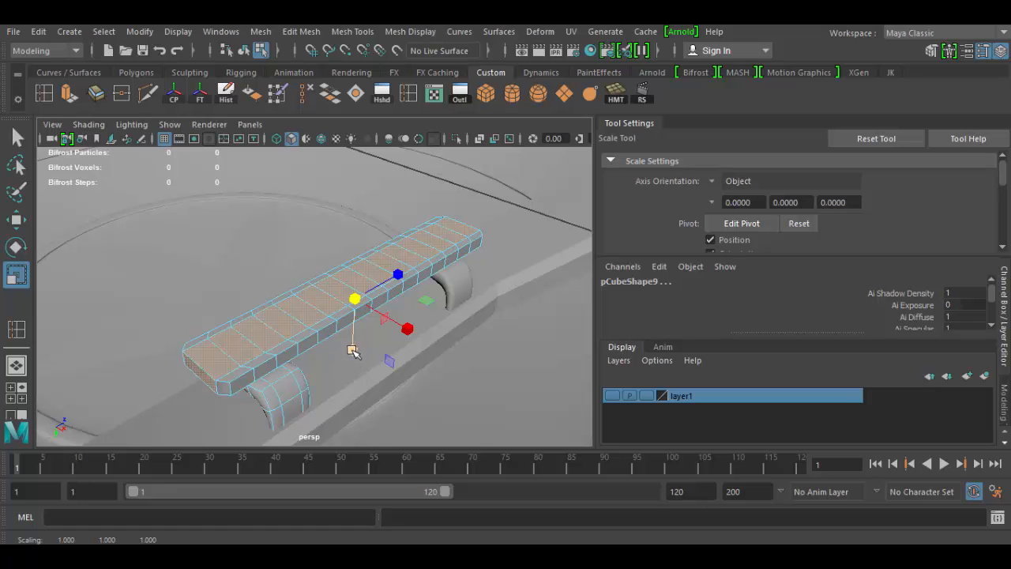
{"action": "middle_click_drag", "start_coordinate": [352, 355], "coordinate": [352, 360]}
{"action": "left_click_drag", "start_coordinate": [361, 356], "coordinate": [520, 317], "text": "alt"}
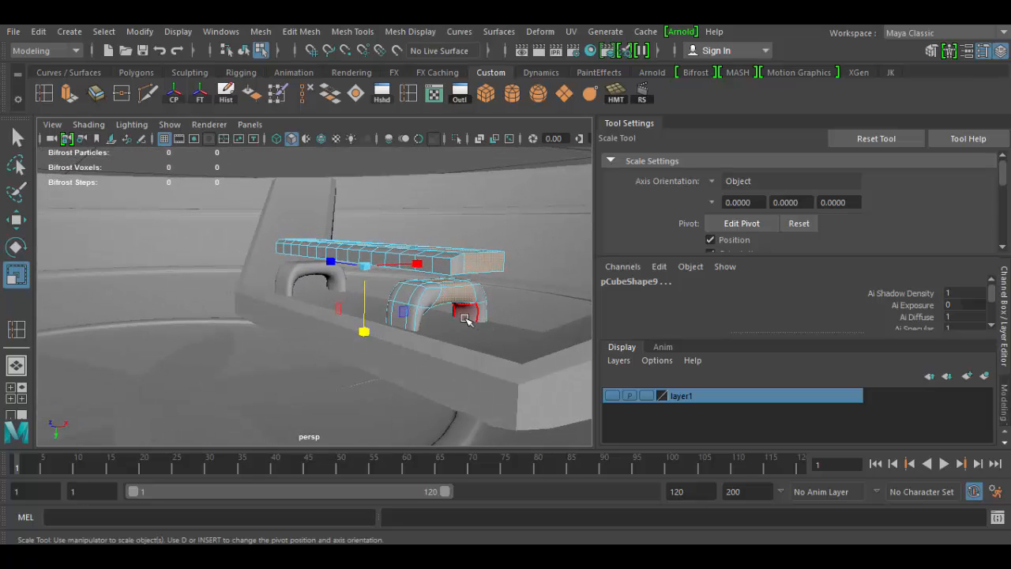
{"action": "key", "text": "ctrl+z"}
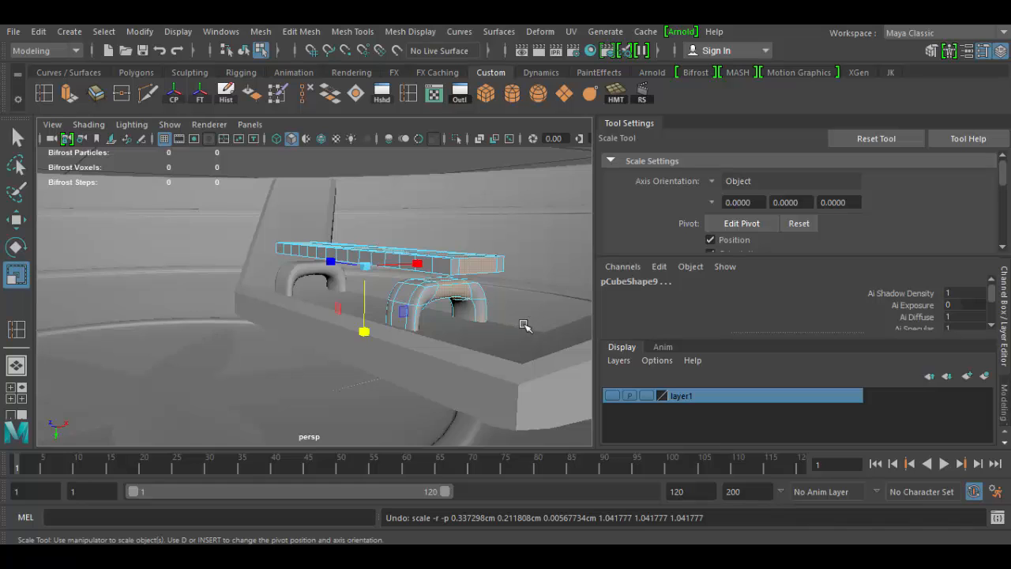
{"action": "left_click_drag", "start_coordinate": [525, 326], "coordinate": [364, 342], "text": "alt"}
{"action": "right_click_drag", "start_coordinate": [322, 296], "coordinate": [389, 118]}
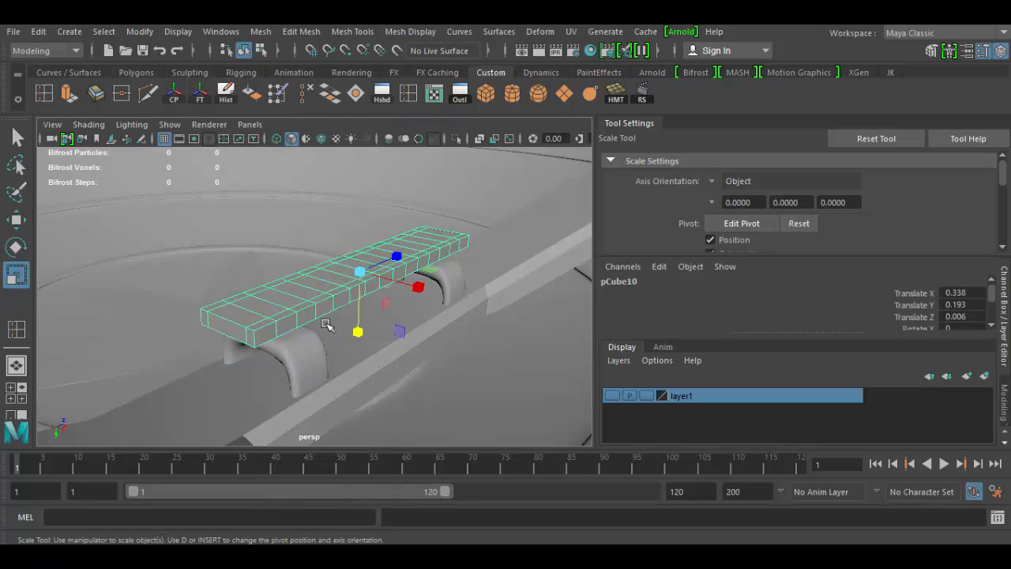
On the strap alone, select the faces between the two lengthwise edge loops, leaving the brackets unselected.
{"action": "left_click_drag", "start_coordinate": [326, 324], "coordinate": [406, 295], "text": "alt"}
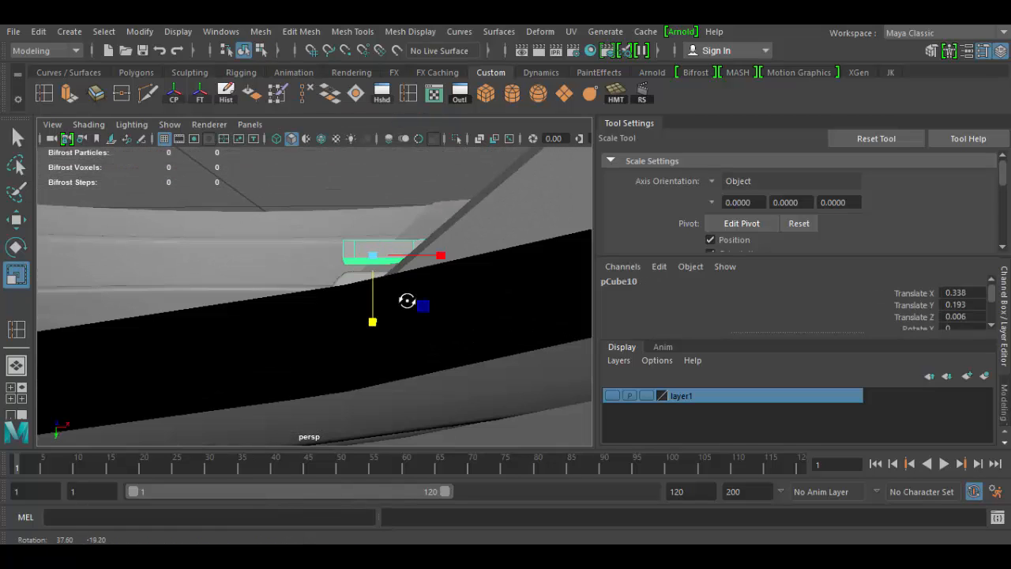
{"action": "right_click", "coordinate": [379, 246]}
{"action": "left_click", "coordinate": [386, 187]}
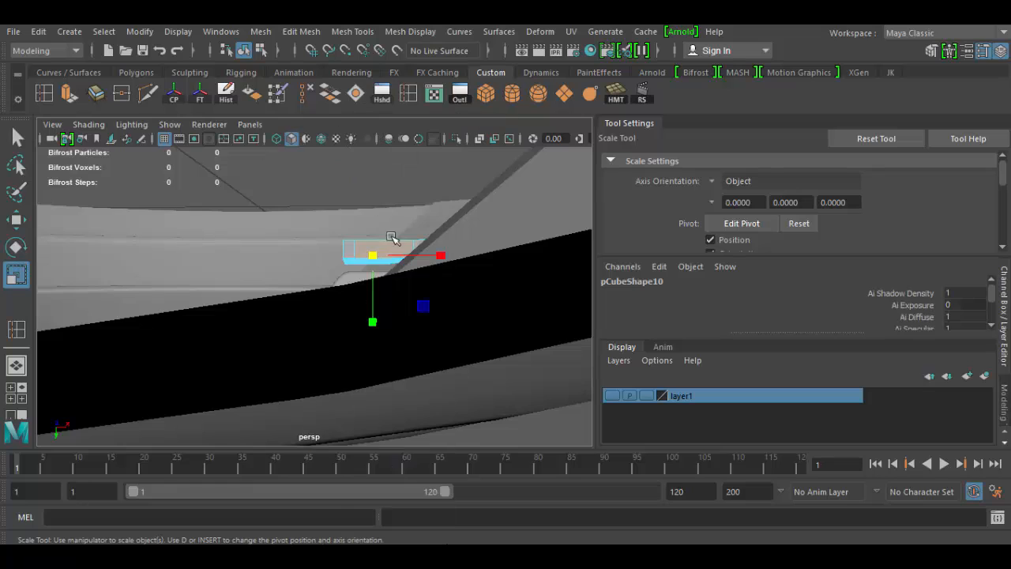
{"action": "left_click_drag", "start_coordinate": [391, 237], "coordinate": [253, 196], "text": "alt"}
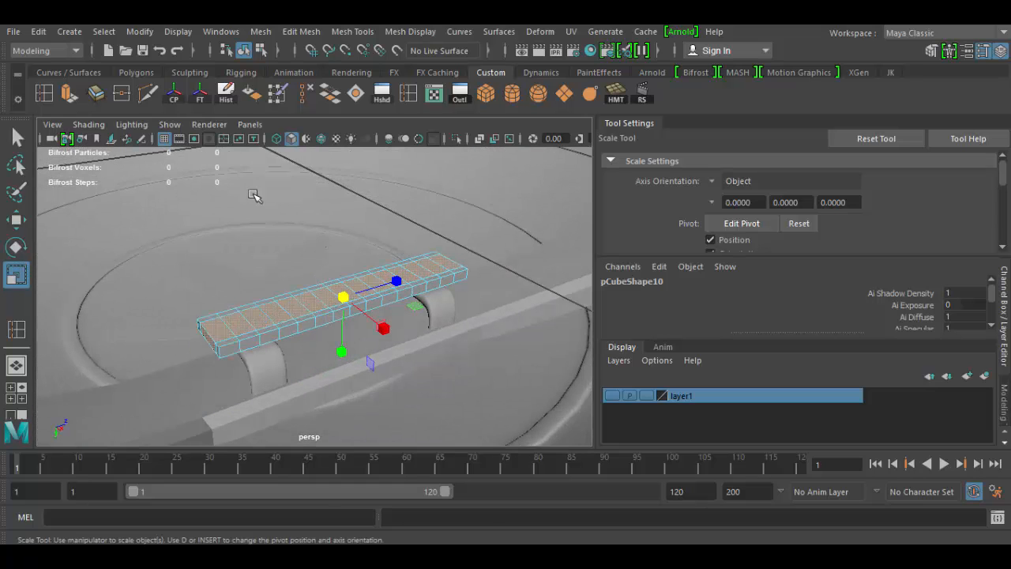
Isolate the strap to check its selected faces, and restore the full scene view.
{"action": "left_click", "coordinate": [170, 124]}
{"action": "mouse_move", "coordinate": [207, 30]}
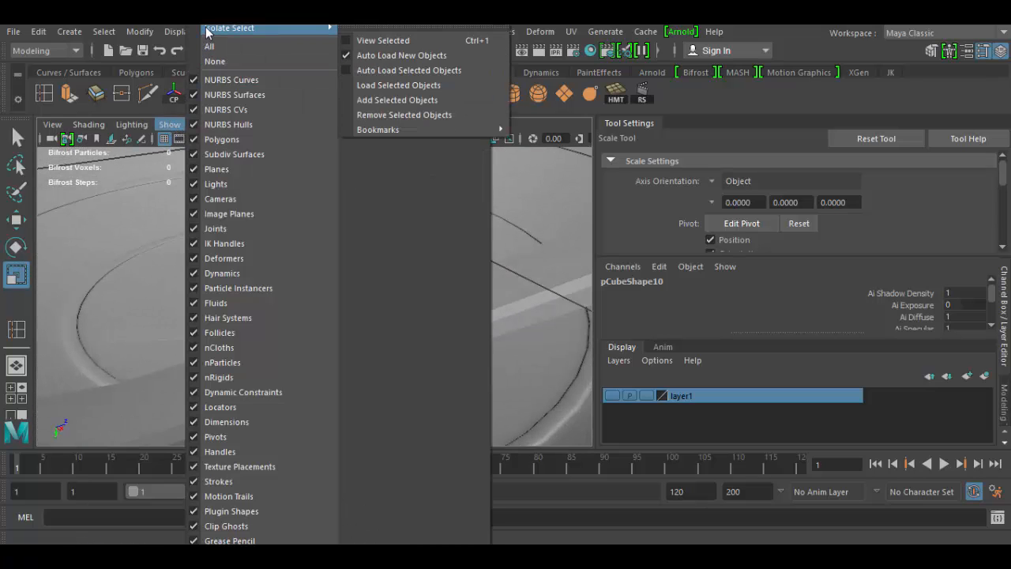
{"action": "left_click", "coordinate": [398, 40]}
{"action": "left_click_drag", "start_coordinate": [474, 205], "coordinate": [462, 283], "text": "alt"}
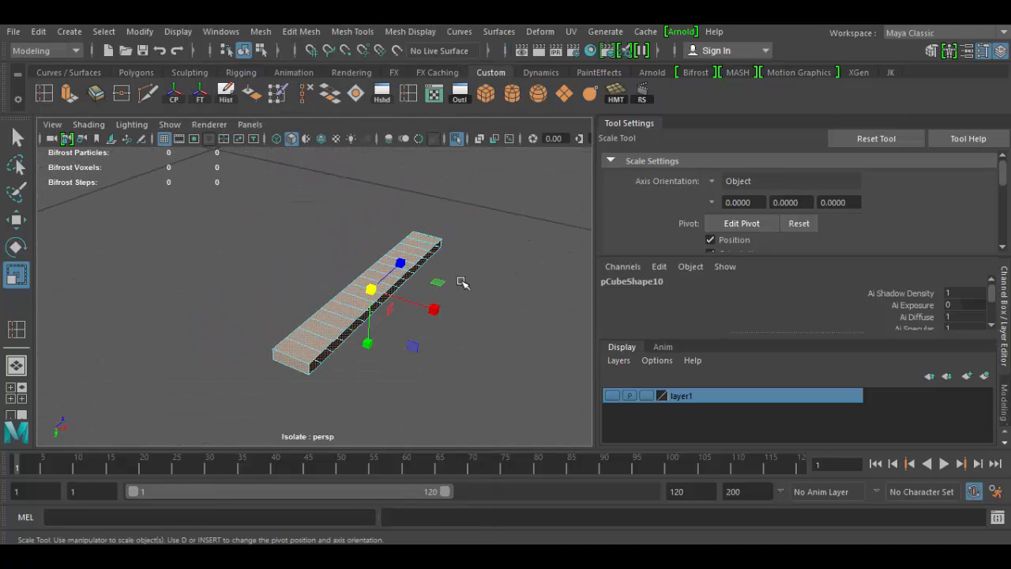
{"action": "left_click", "coordinate": [170, 124]}
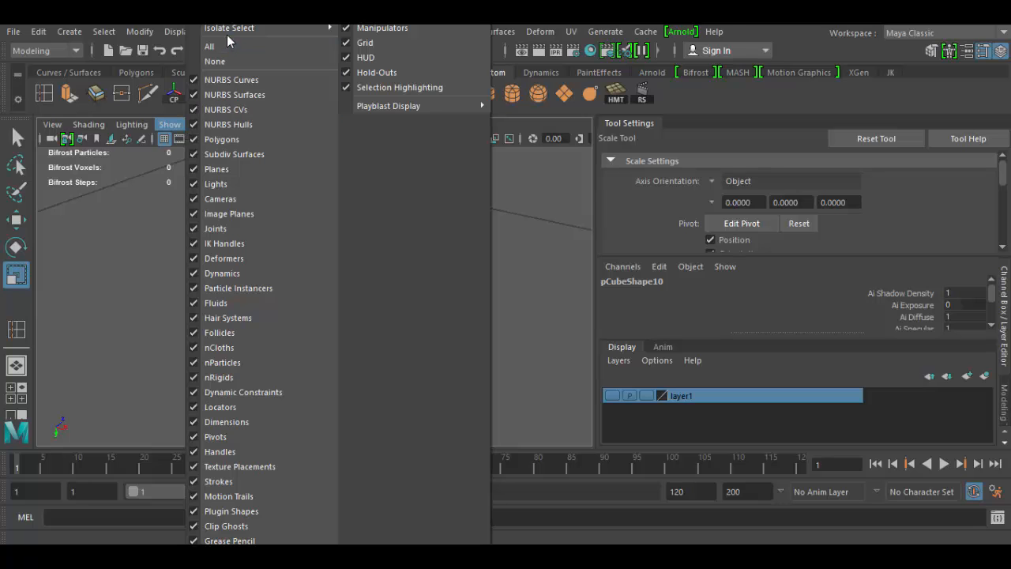
{"action": "mouse_move", "coordinate": [227, 32]}
{"action": "left_click", "coordinate": [350, 40]}
Scale the strap's selected middle faces vertically to about 1.5 times and return to object mode.
{"action": "left_click_drag", "start_coordinate": [417, 350], "coordinate": [372, 359], "text": "alt"}
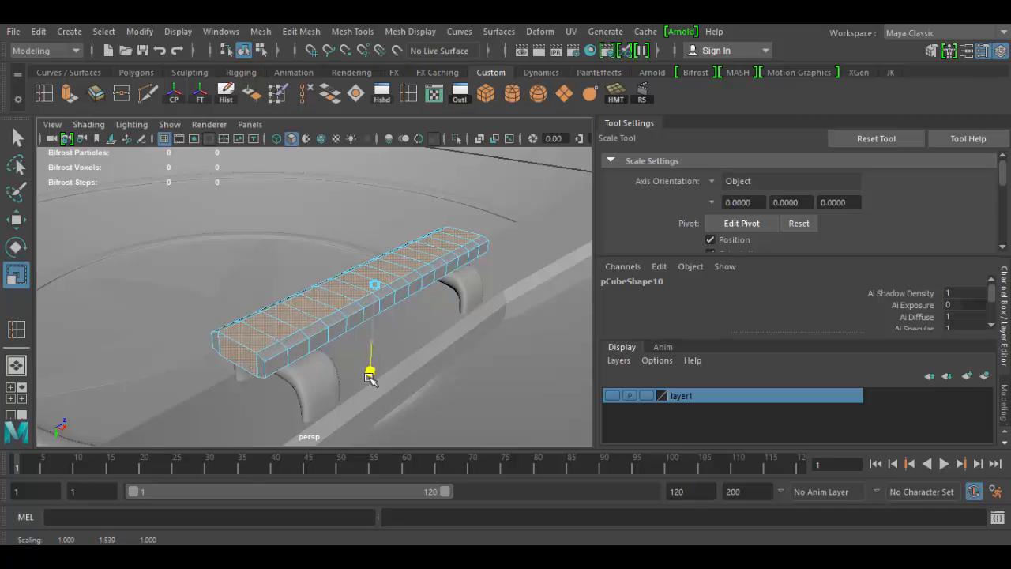
{"action": "left_click_drag", "start_coordinate": [412, 267], "coordinate": [354, 362]}
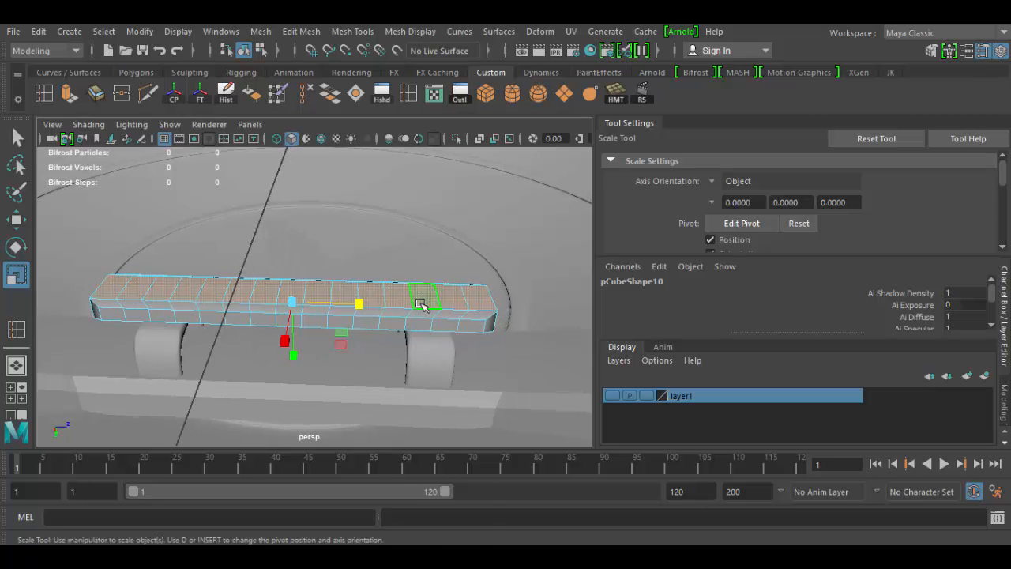
{"action": "right_click_drag", "start_coordinate": [421, 305], "coordinate": [491, 120]}
{"action": "right_click_drag", "start_coordinate": [401, 308], "coordinate": [474, 109]}
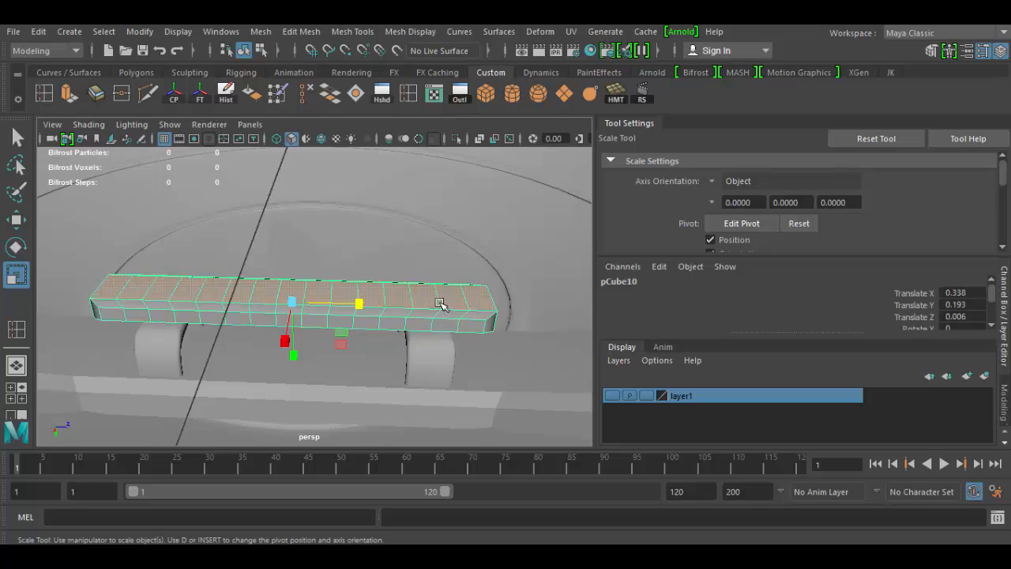
Freeze the strap's transformations and place a duplicate of it below, running through the two brackets.
{"action": "left_click_drag", "start_coordinate": [441, 305], "coordinate": [367, 342], "text": "alt"}
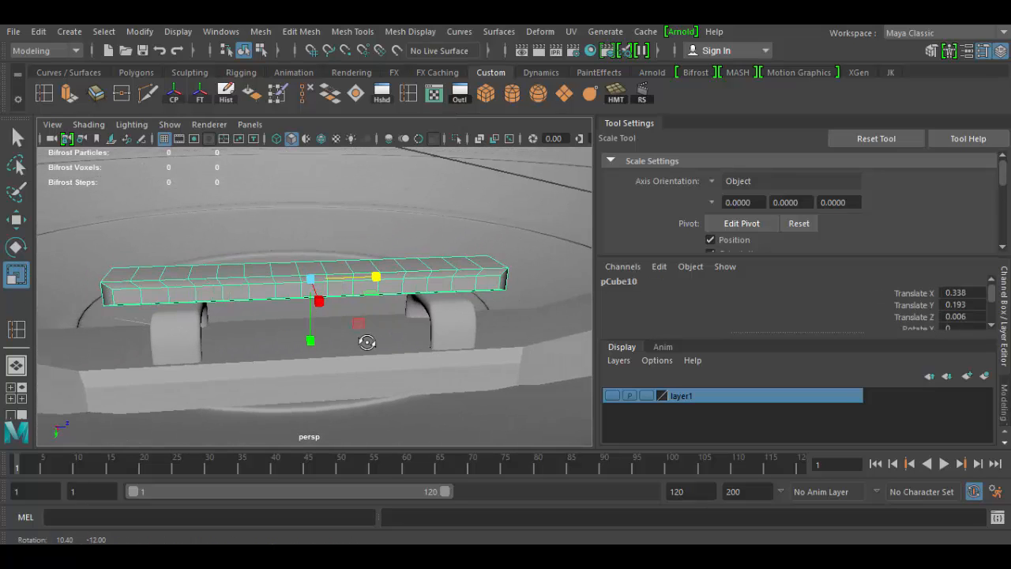
{"action": "left_click", "coordinate": [200, 97]}
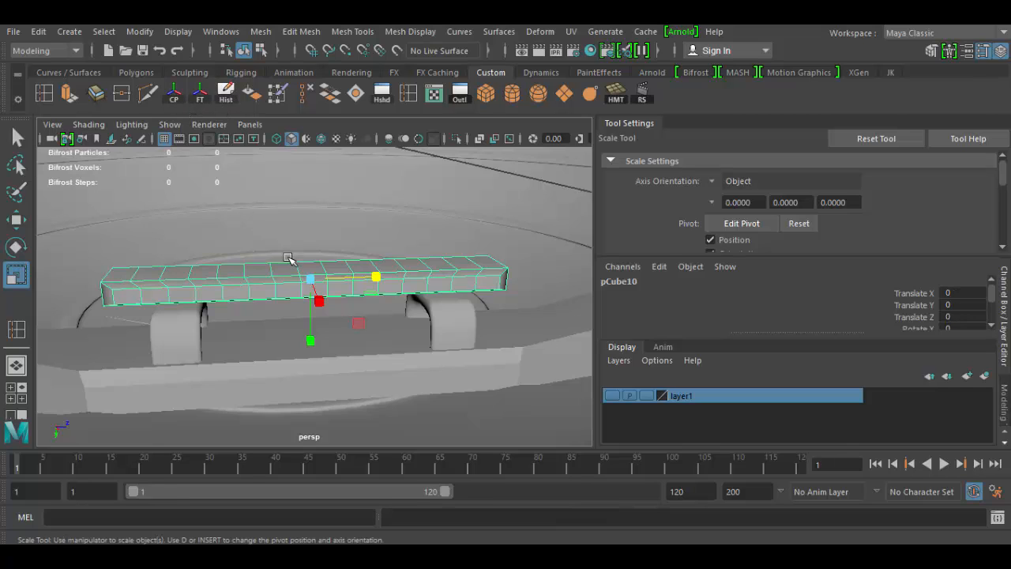
{"action": "key", "text": "w"}
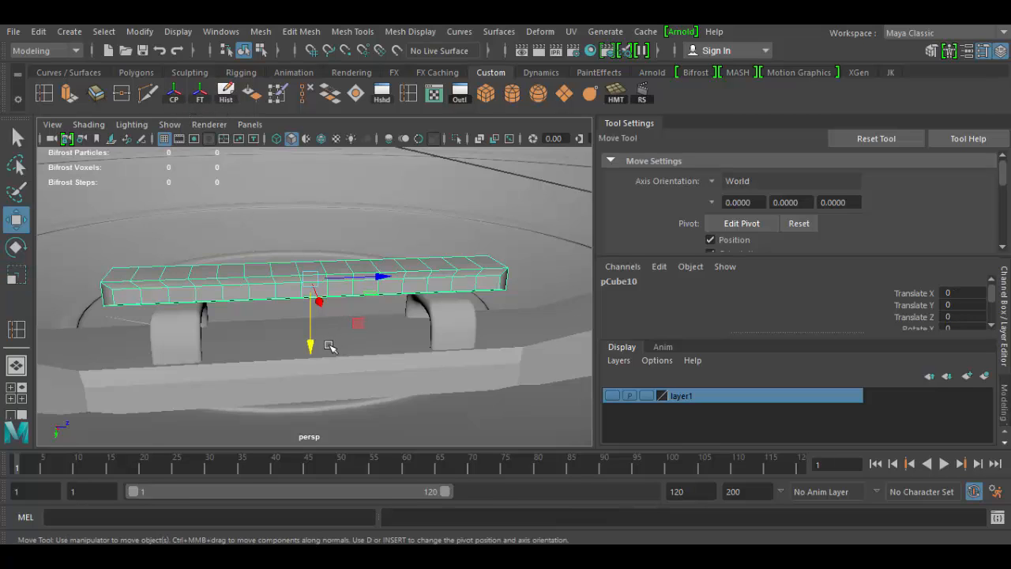
{"action": "key", "text": "ctrl+d"}
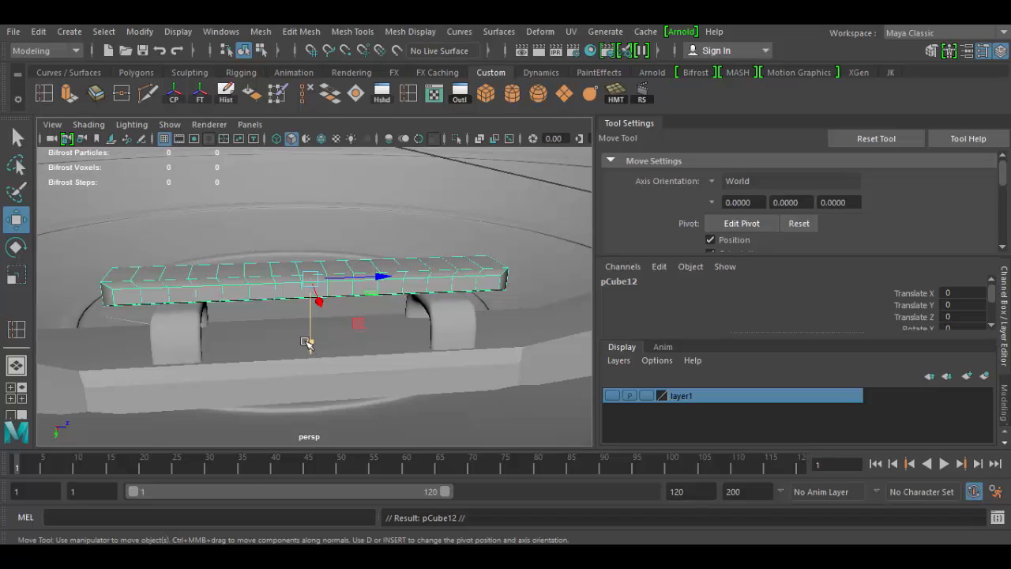
{"action": "left_click_drag", "start_coordinate": [309, 343], "coordinate": [395, 326]}
{"action": "right_click_drag", "start_coordinate": [395, 326], "coordinate": [352, 335], "text": "alt"}
Duplicate the upper strap and move the copy -0.273 in Y, away from the shield.
{"action": "left_click_drag", "start_coordinate": [352, 335], "coordinate": [370, 355], "text": "alt"}
{"action": "right_click_drag", "start_coordinate": [359, 340], "coordinate": [334, 318], "text": "alt"}
{"action": "left_click_drag", "start_coordinate": [334, 319], "coordinate": [269, 332], "text": "alt"}
{"action": "left_click", "coordinate": [336, 332]}
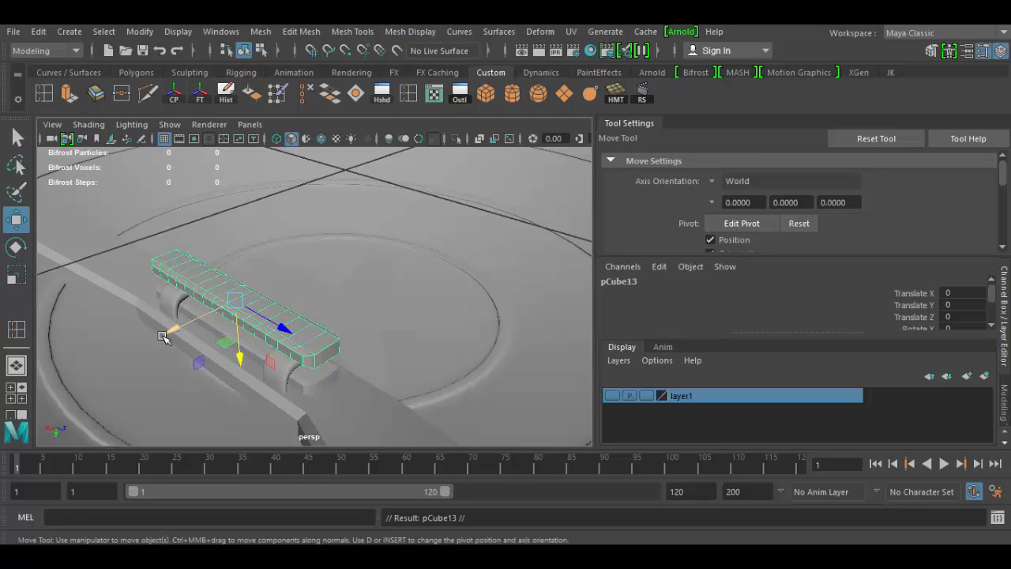
{"action": "left_click_drag", "start_coordinate": [241, 357], "coordinate": [373, 363]}
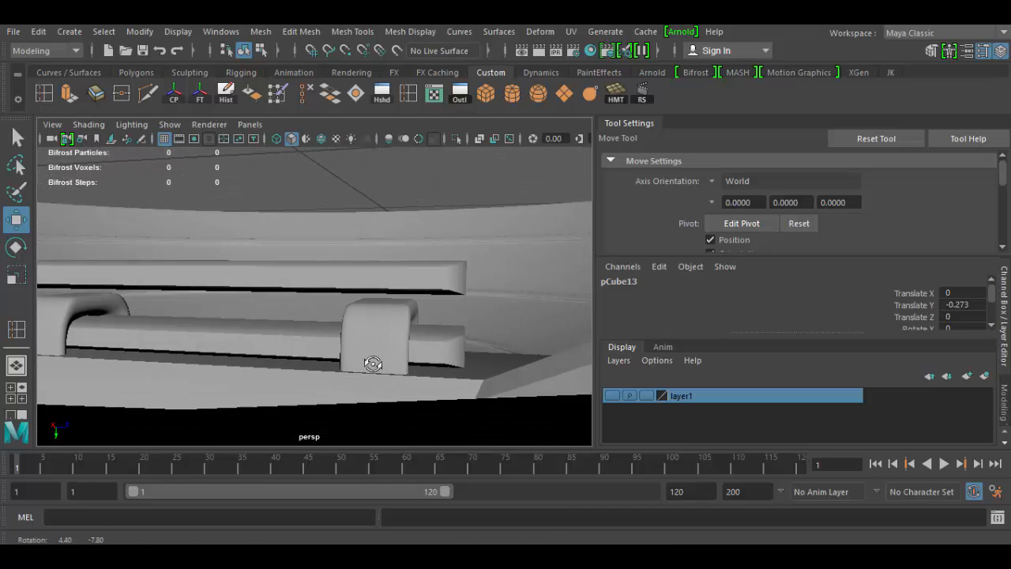
Move the upper strap 0.006 in Y toward the brackets and combine it with the lower strap into one mesh.
{"action": "left_click", "coordinate": [368, 280]}
{"action": "left_click_drag", "start_coordinate": [214, 337], "coordinate": [215, 342]}
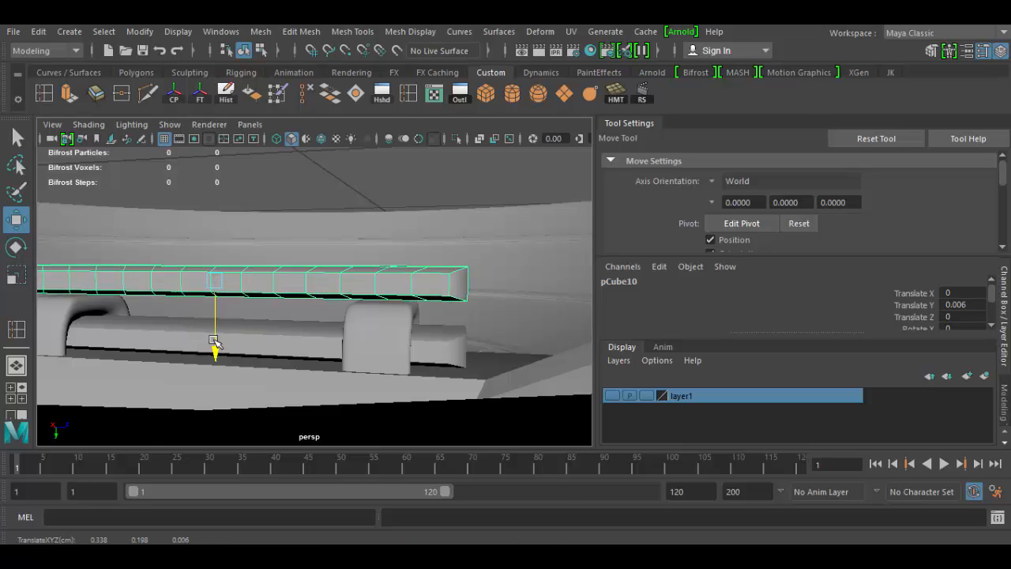
{"action": "left_click_drag", "start_coordinate": [307, 332], "coordinate": [303, 335], "text": "alt"}
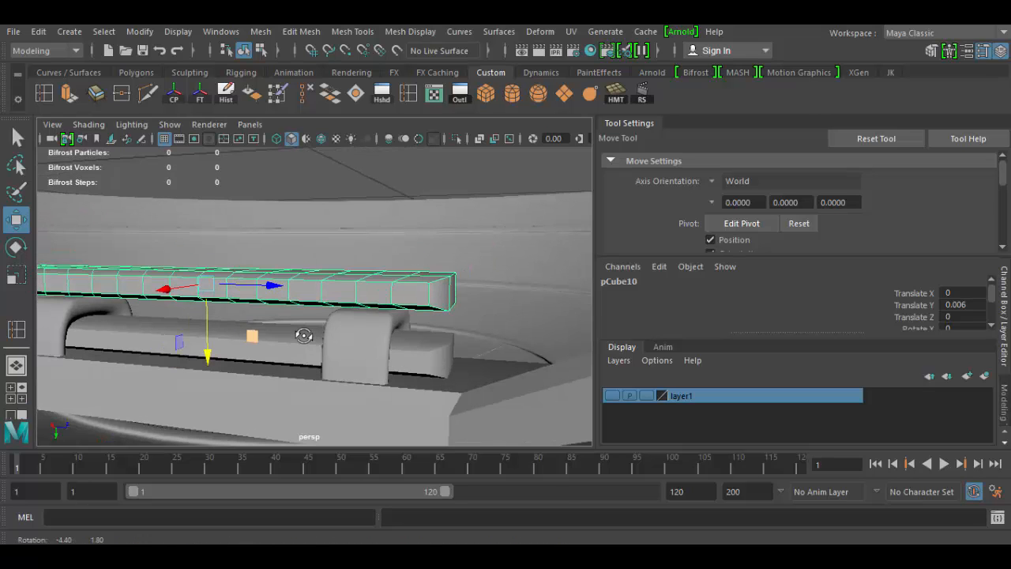
{"action": "left_click", "coordinate": [426, 360], "text": "shift"}
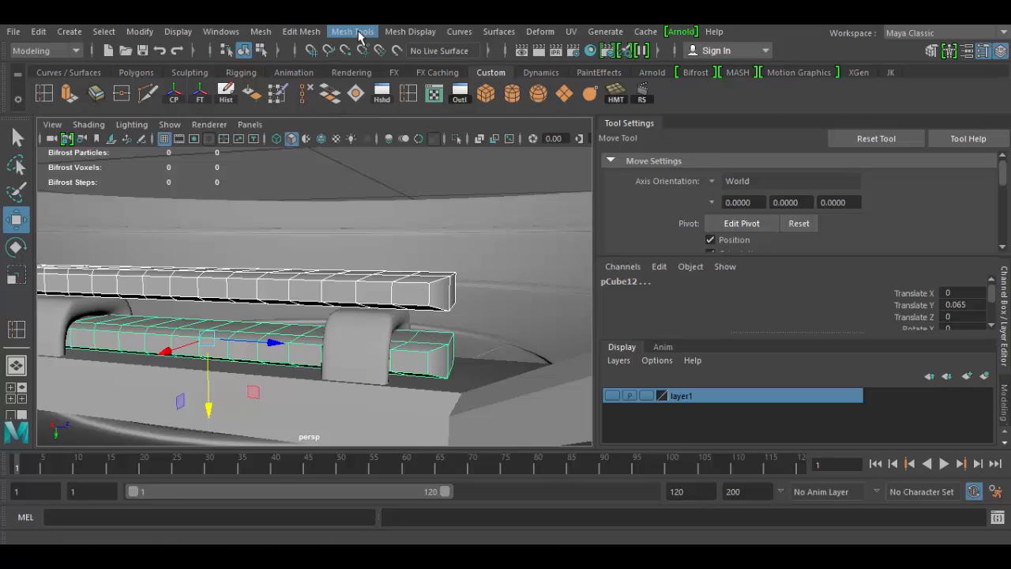
{"action": "left_click", "coordinate": [261, 32]}
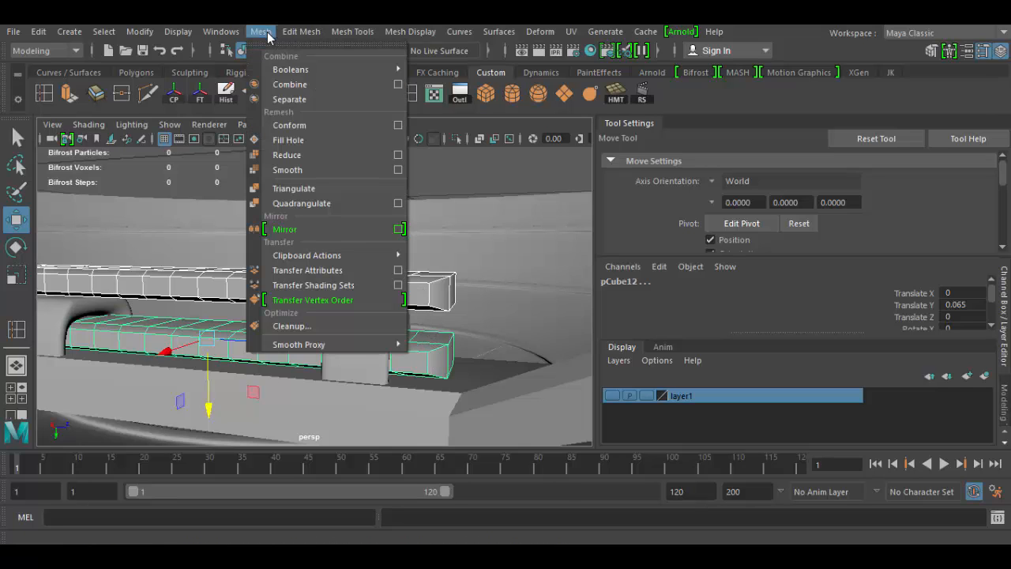
{"action": "mouse_move", "coordinate": [298, 36]}
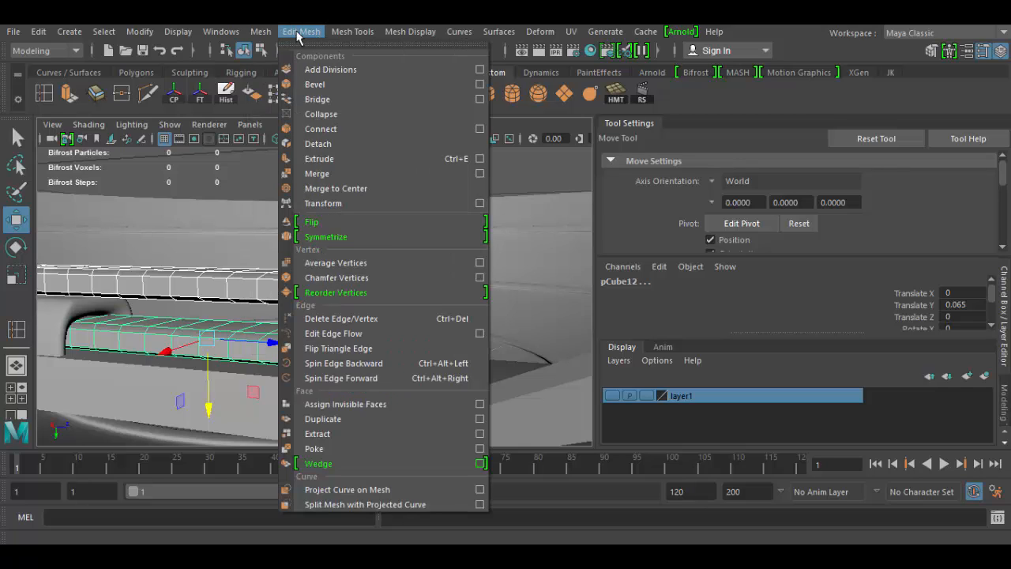
{"action": "mouse_move", "coordinate": [341, 36]}
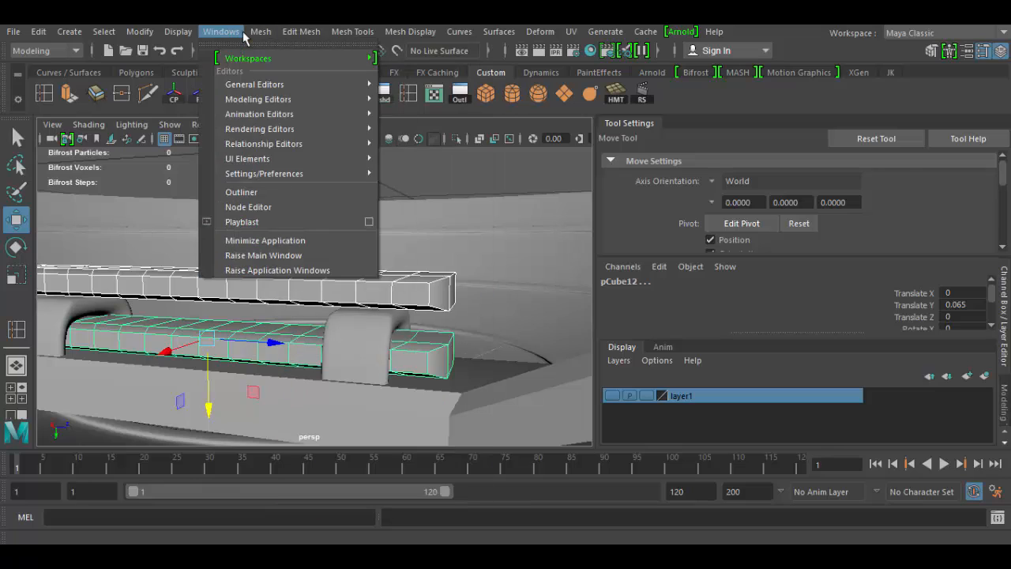
{"action": "mouse_move", "coordinate": [262, 37]}
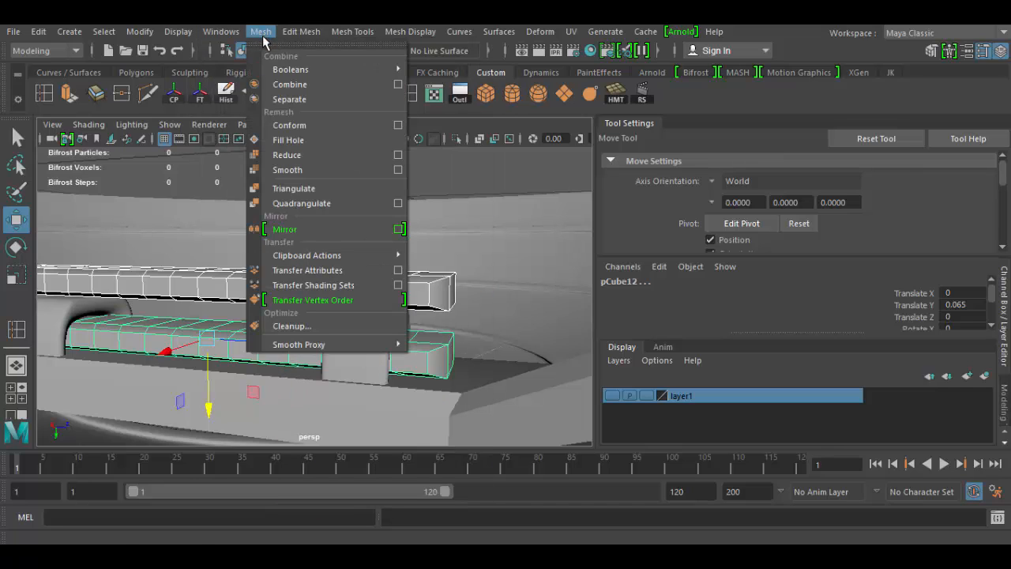
{"action": "left_click", "coordinate": [283, 84]}
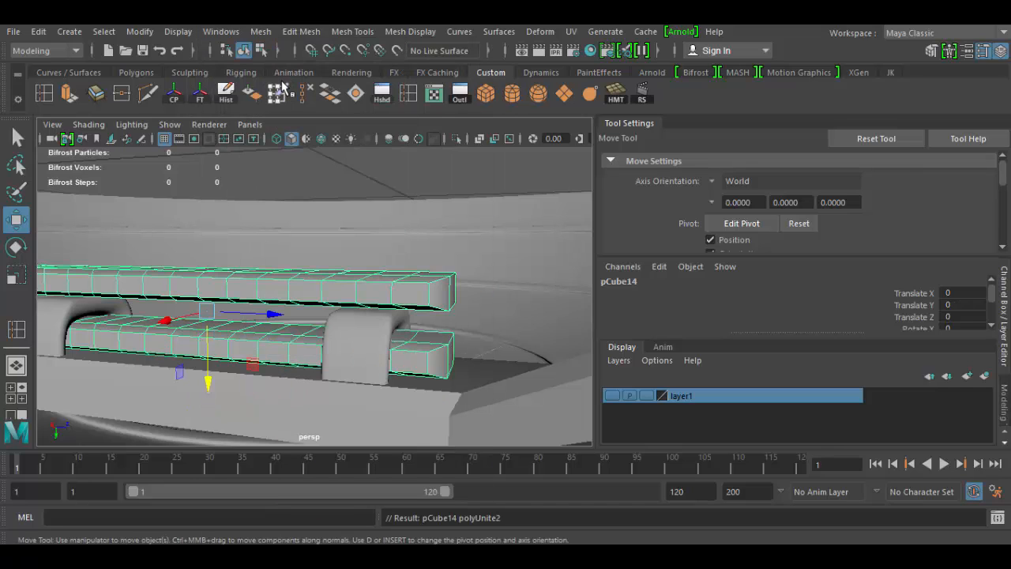
Bridge the facing inner faces at one end of the upper and lower straps with one division.
{"action": "mouse_move", "coordinate": [408, 352]}
{"action": "left_mouse_down", "text": "alt"}
{"action": "mouse_move", "coordinate": [388, 341]}
{"action": "mouse_move", "coordinate": [395, 346]}
{"action": "left_mouse_up", "text": "alt"}
{"action": "right_click_drag", "start_coordinate": [395, 346], "coordinate": [413, 368], "text": "alt"}
{"action": "right_click", "coordinate": [433, 365]}
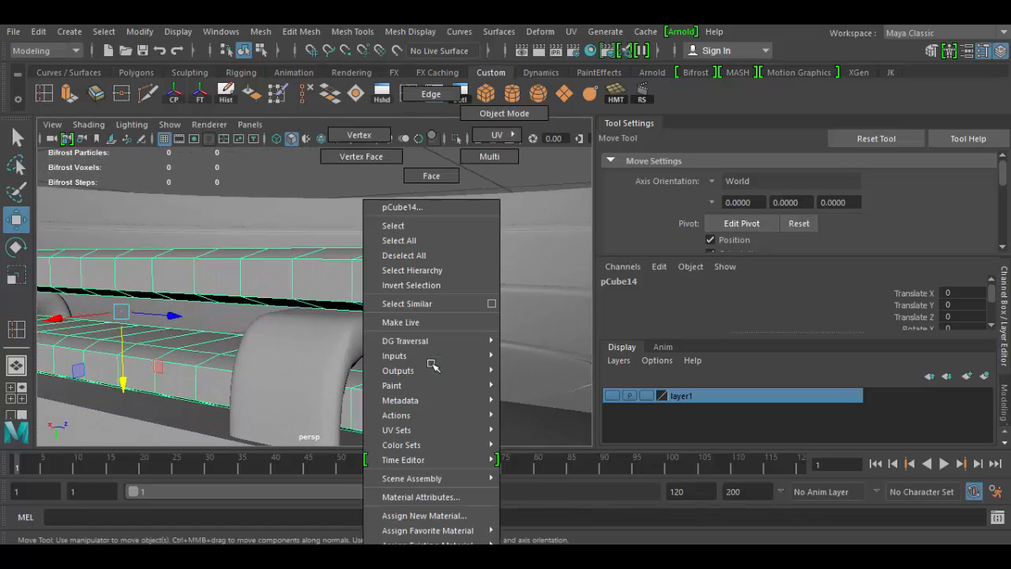
{"action": "left_click", "coordinate": [433, 173]}
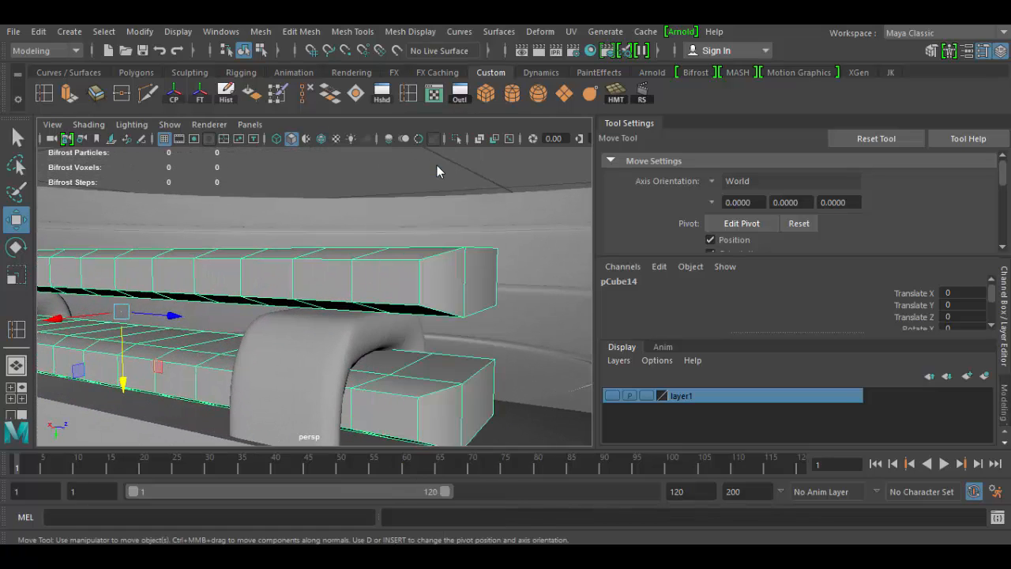
{"action": "left_click", "coordinate": [411, 393]}
{"action": "left_click_drag", "start_coordinate": [445, 370], "coordinate": [224, 384], "text": "alt"}
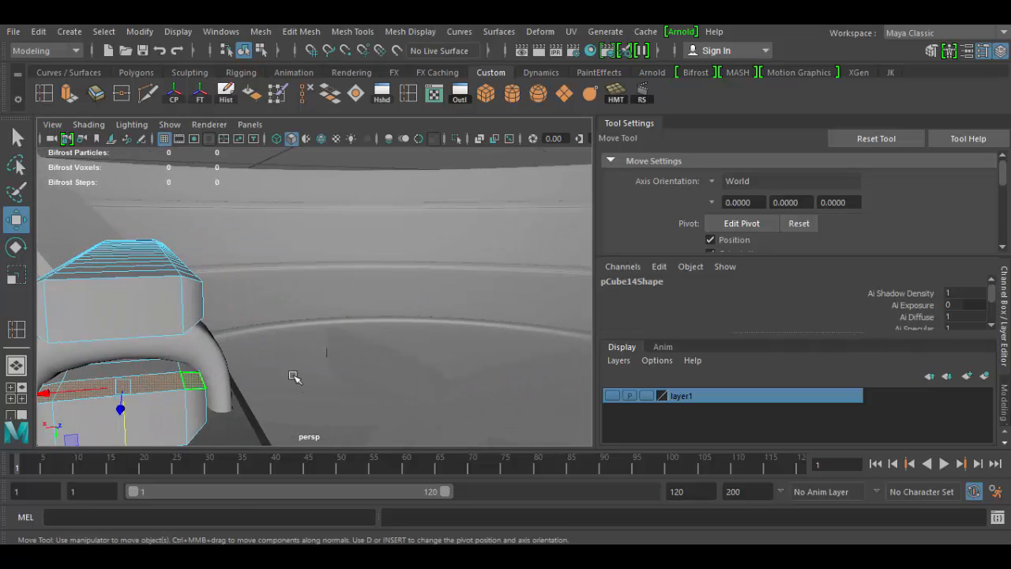
{"action": "left_click_drag", "start_coordinate": [292, 377], "coordinate": [368, 357], "text": "alt"}
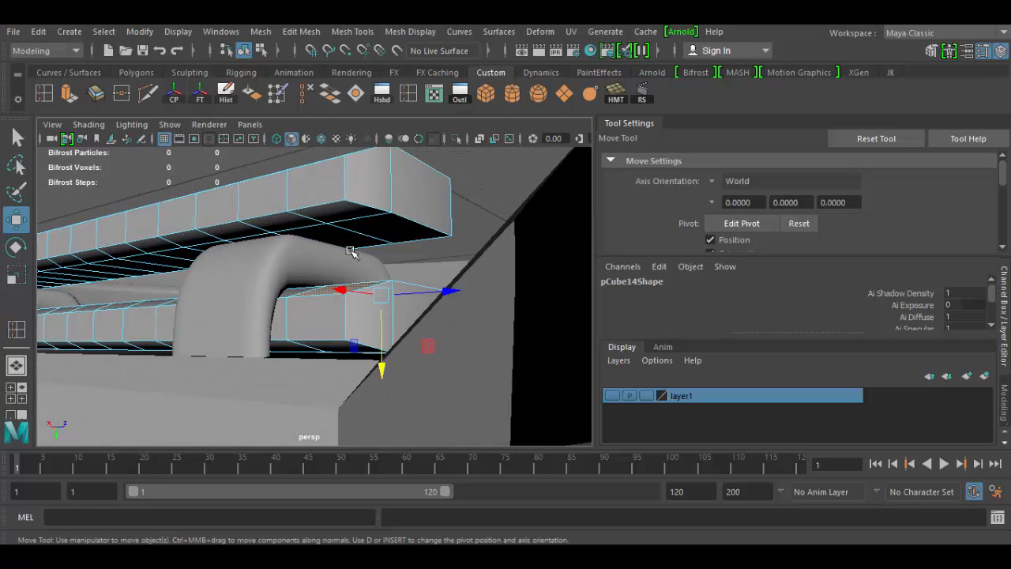
{"action": "left_click", "coordinate": [356, 220], "text": "shift"}
{"action": "left_click_drag", "start_coordinate": [433, 270], "coordinate": [309, 309], "text": "alt"}
{"action": "right_click_drag", "start_coordinate": [378, 356], "coordinate": [318, 334], "text": "alt"}
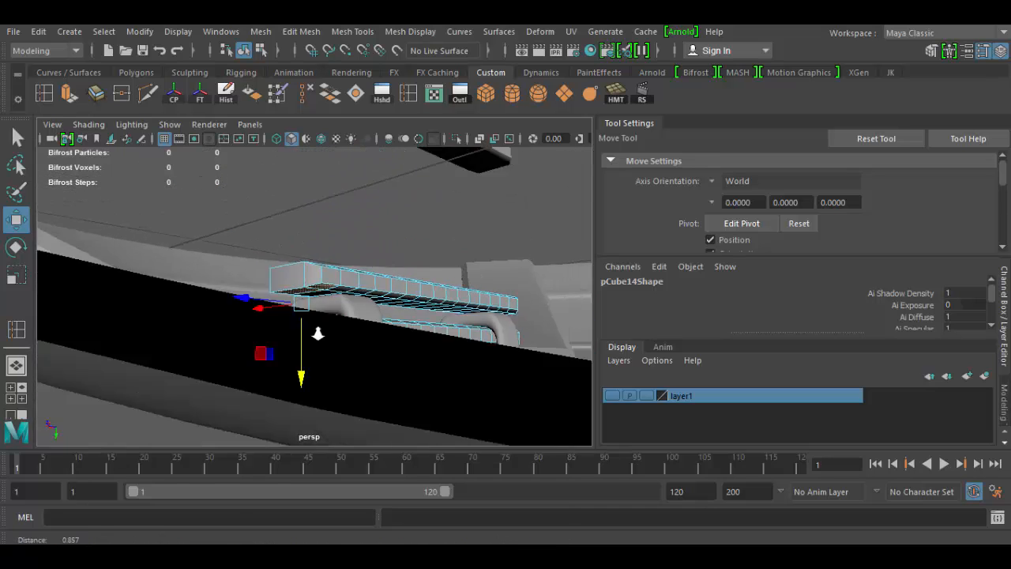
{"action": "left_click_drag", "start_coordinate": [319, 335], "coordinate": [248, 353], "text": "alt"}
{"action": "right_click_drag", "start_coordinate": [248, 352], "coordinate": [269, 409], "text": "alt"}
{"action": "left_click_drag", "start_coordinate": [269, 408], "coordinate": [241, 355], "text": "alt"}
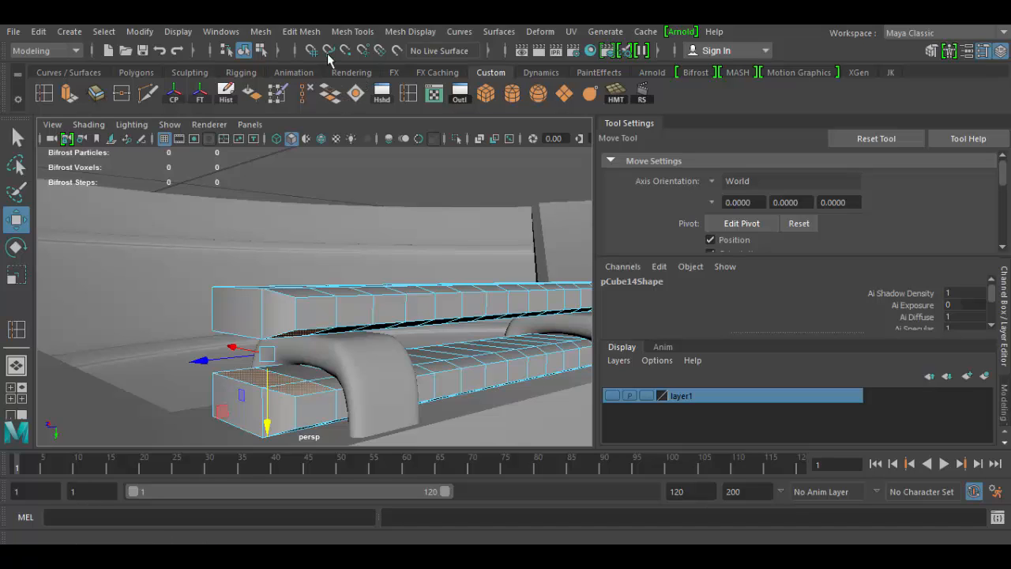
{"action": "left_click", "coordinate": [303, 32]}
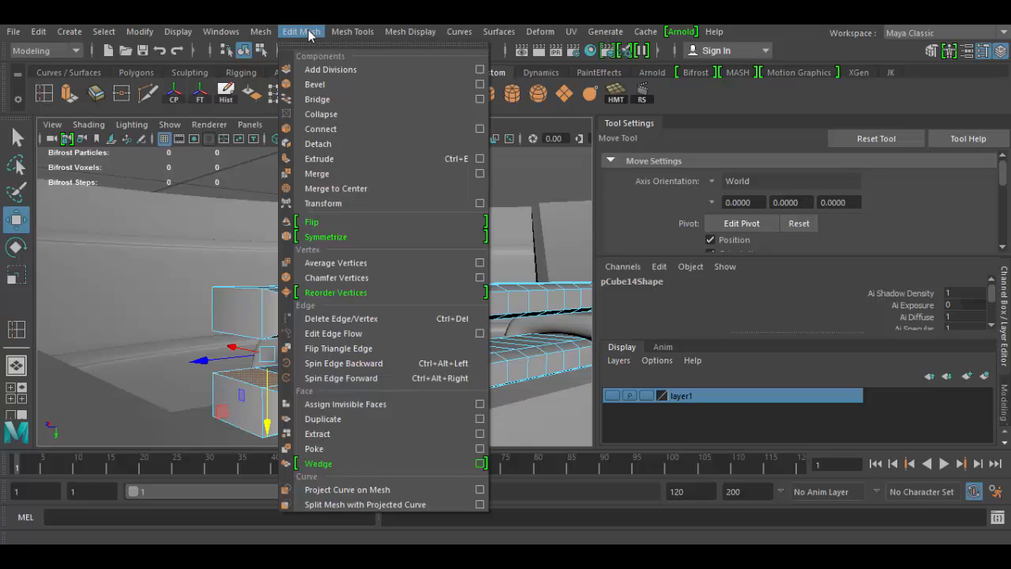
{"action": "left_click", "coordinate": [317, 99]}
{"action": "left_click_drag", "start_coordinate": [384, 310], "coordinate": [340, 307], "text": "alt"}
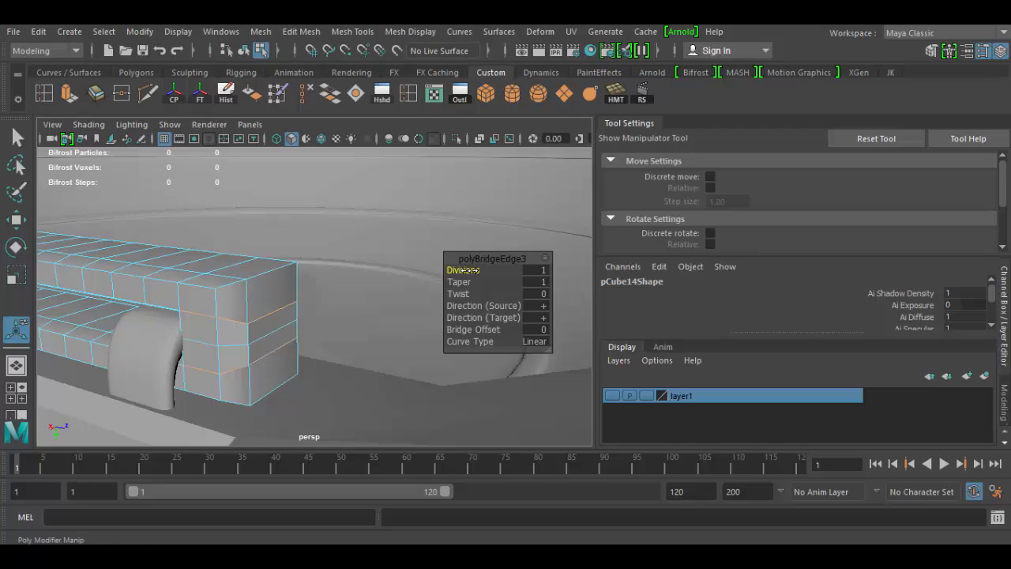
Select the bridge's two horizontal edges on the outer end face and scale them slightly apart vertically.
{"action": "left_click_drag", "start_coordinate": [264, 359], "coordinate": [248, 375], "text": "alt"}
{"action": "key", "text": "r"}
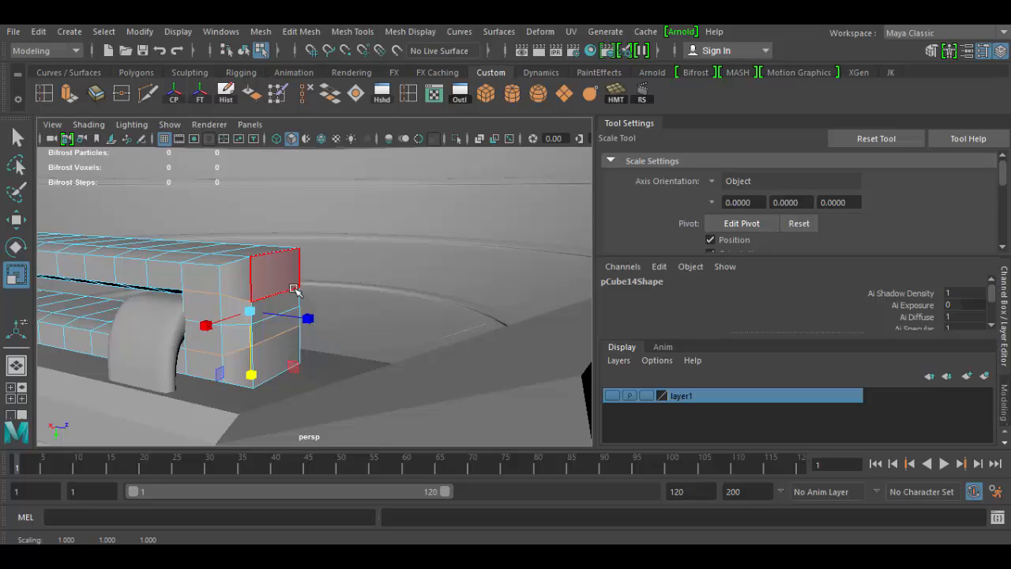
{"action": "left_click_drag", "start_coordinate": [293, 289], "coordinate": [339, 323], "text": "alt"}
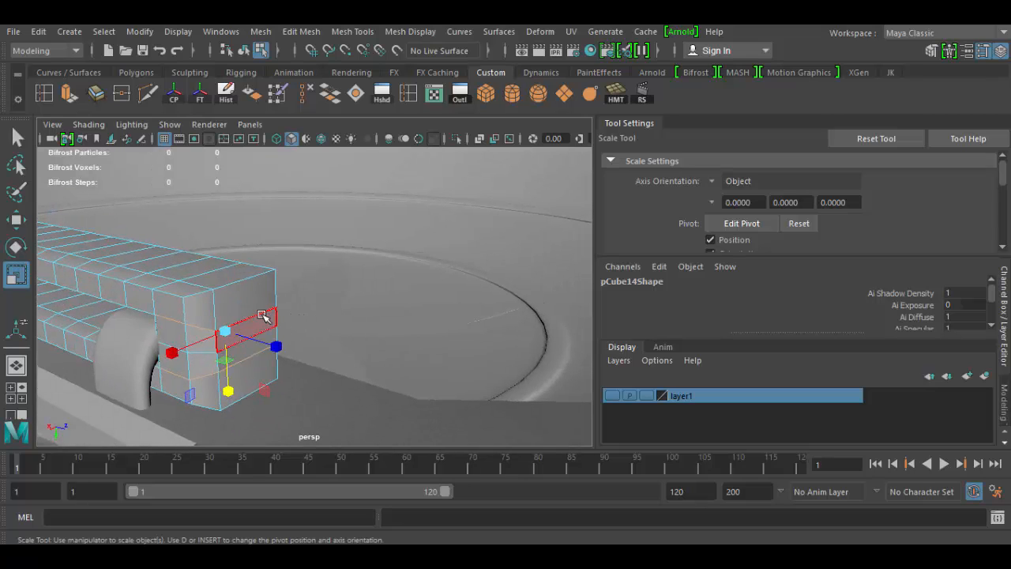
{"action": "right_click_drag", "start_coordinate": [263, 316], "coordinate": [261, 107]}
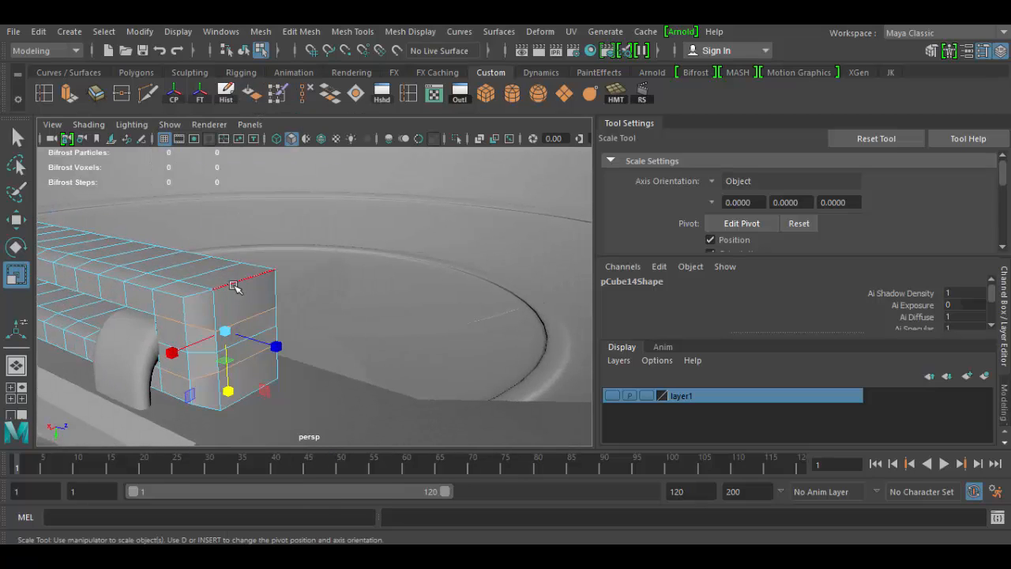
{"action": "left_click", "coordinate": [239, 318]}
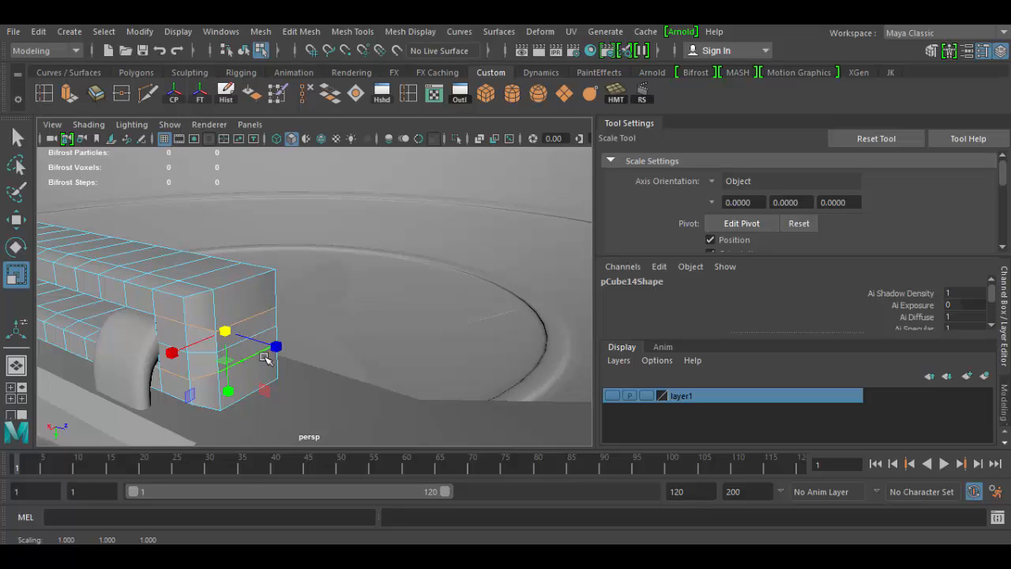
{"action": "left_click", "coordinate": [254, 317]}
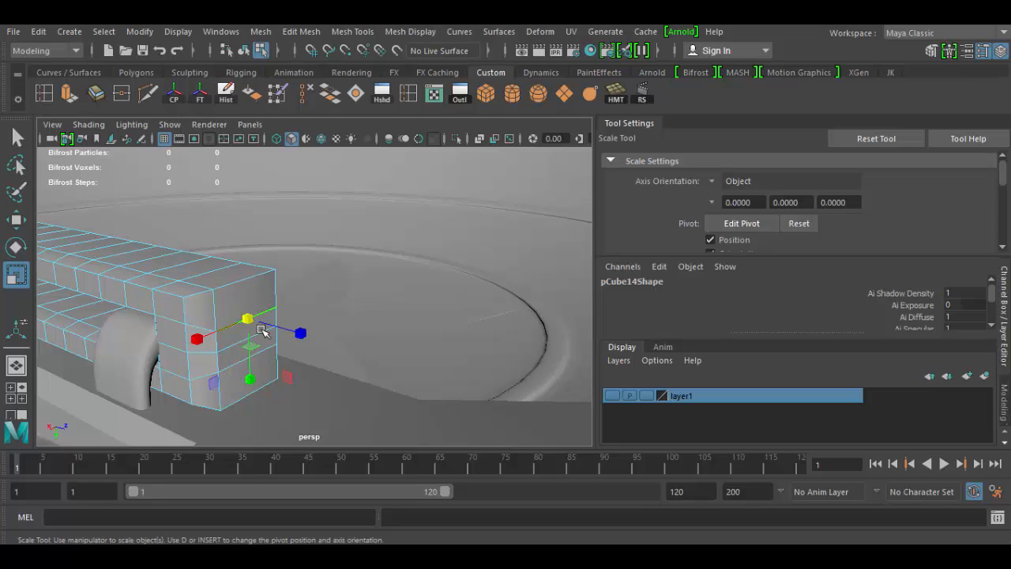
{"action": "left_click", "coordinate": [235, 370]}
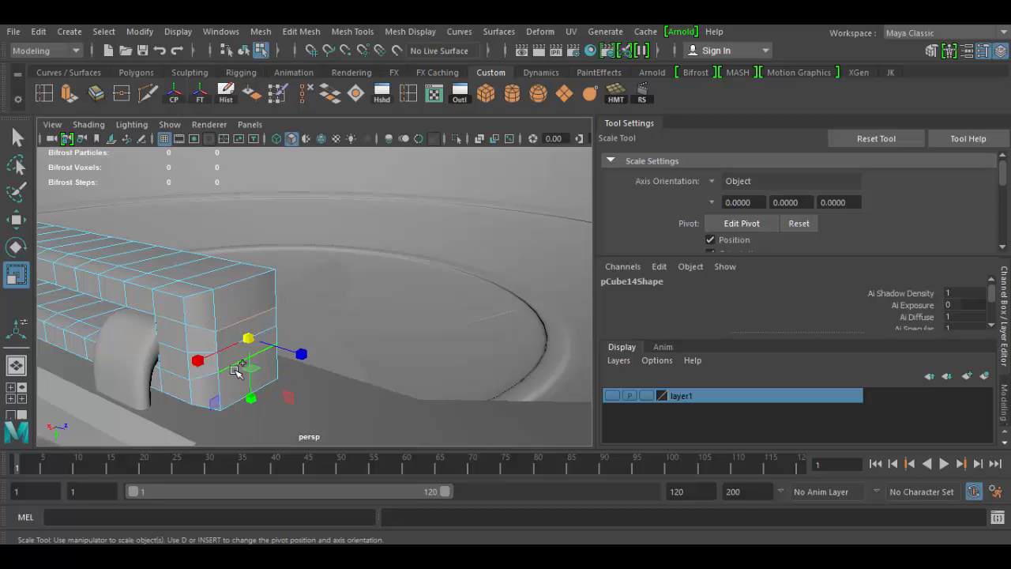
{"action": "left_click_drag", "start_coordinate": [251, 399], "coordinate": [252, 411]}
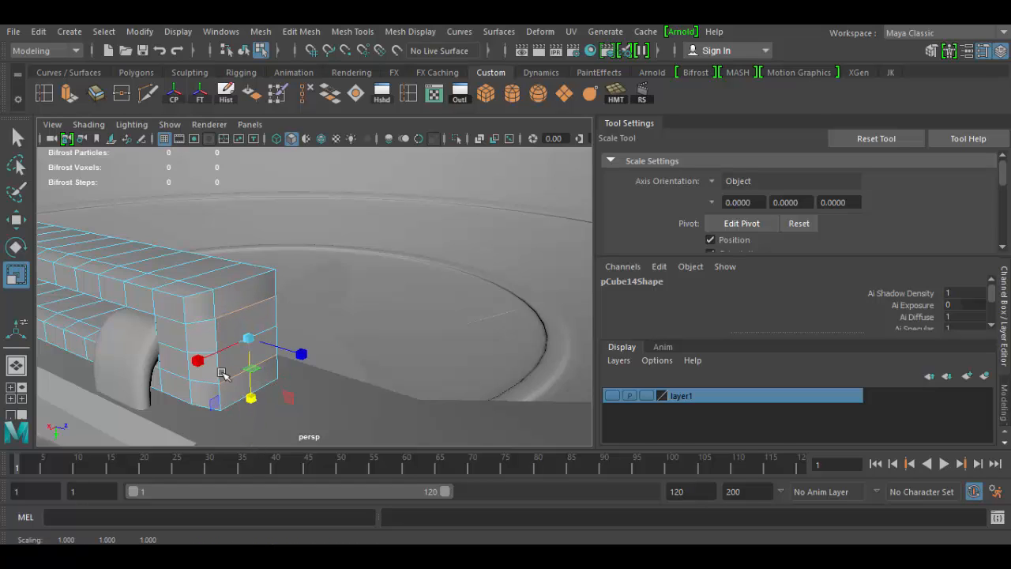
Move the top edge of the bridged strap end slightly inward along Z to soften the corner.
{"action": "left_click_drag", "start_coordinate": [261, 403], "coordinate": [309, 294], "text": "alt"}
{"action": "right_click_drag", "start_coordinate": [308, 294], "coordinate": [302, 249]}
{"action": "left_click_drag", "start_coordinate": [302, 250], "coordinate": [333, 340], "text": "alt"}
{"action": "left_click", "coordinate": [332, 323]}
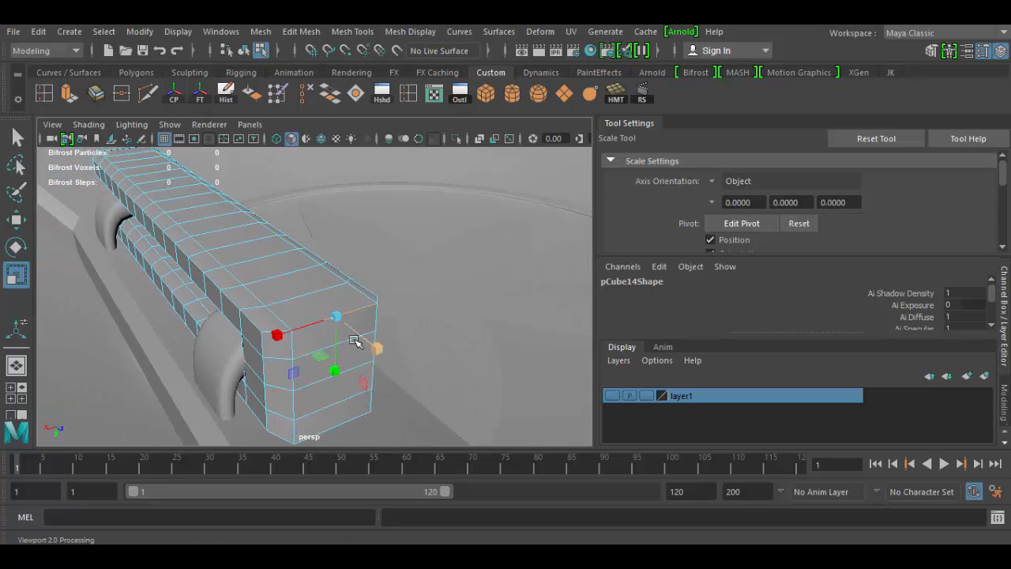
{"action": "left_click_drag", "start_coordinate": [353, 336], "coordinate": [359, 341], "text": "alt"}
{"action": "key", "text": "w"}
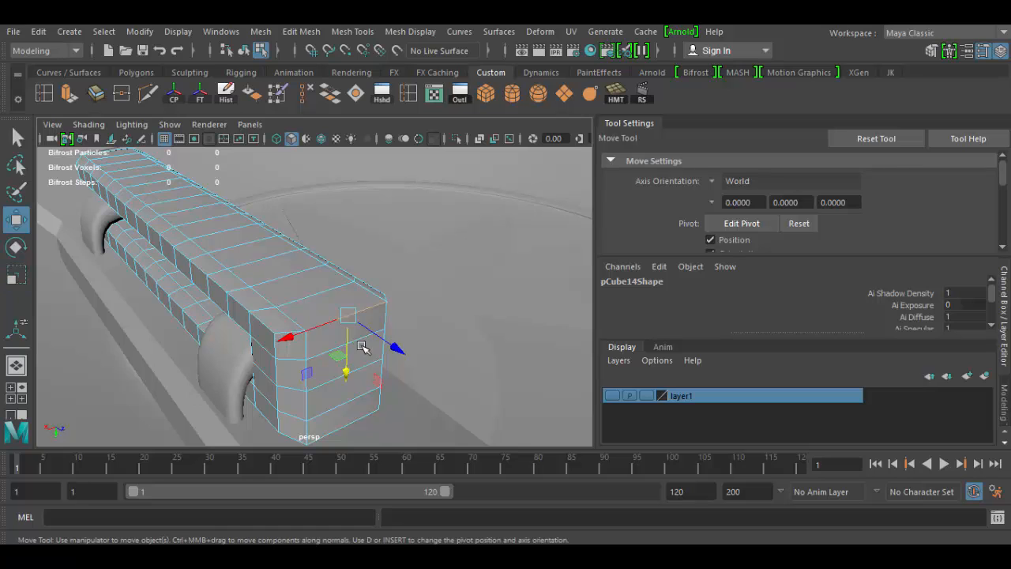
{"action": "left_click_drag", "start_coordinate": [399, 353], "coordinate": [395, 347]}
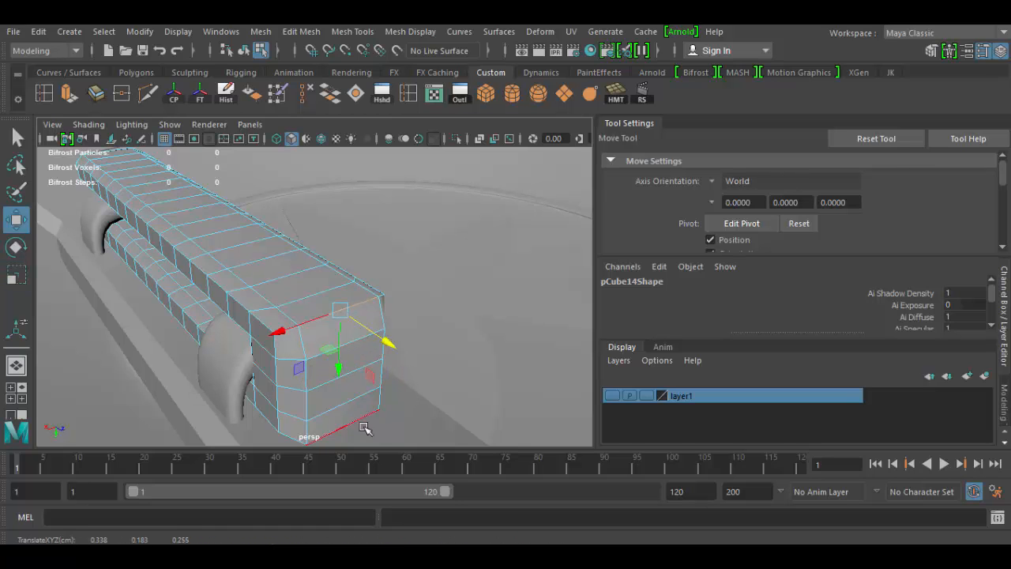
Return to object mode and move the separate strap to Translate Y -0.037 and Z 0.166, just over the looped strap.
{"action": "left_click_drag", "start_coordinate": [379, 405], "coordinate": [452, 412], "text": "alt"}
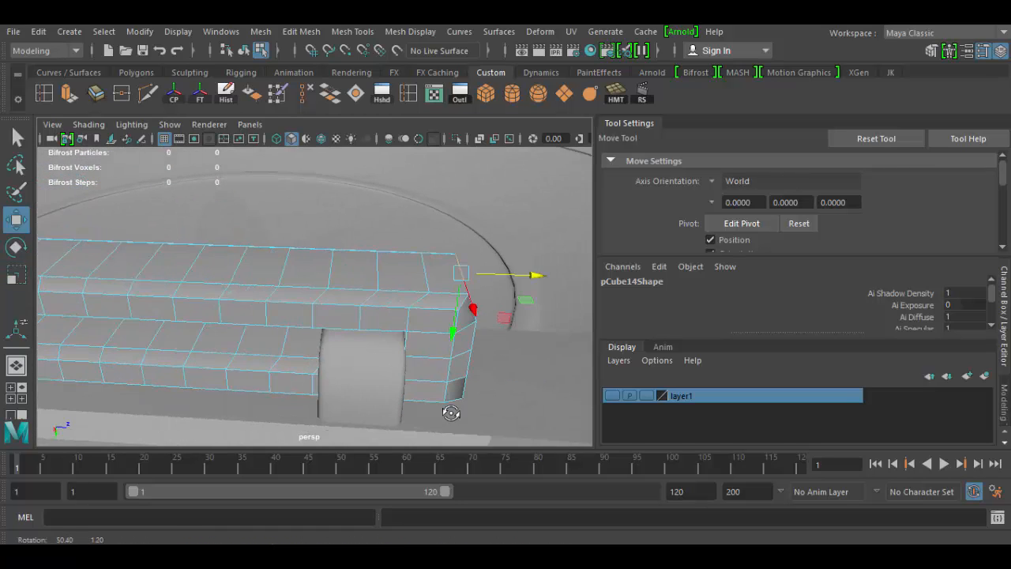
{"action": "right_click_drag", "start_coordinate": [447, 407], "coordinate": [320, 304], "text": "alt"}
{"action": "left_click_drag", "start_coordinate": [332, 310], "coordinate": [413, 309], "text": "alt"}
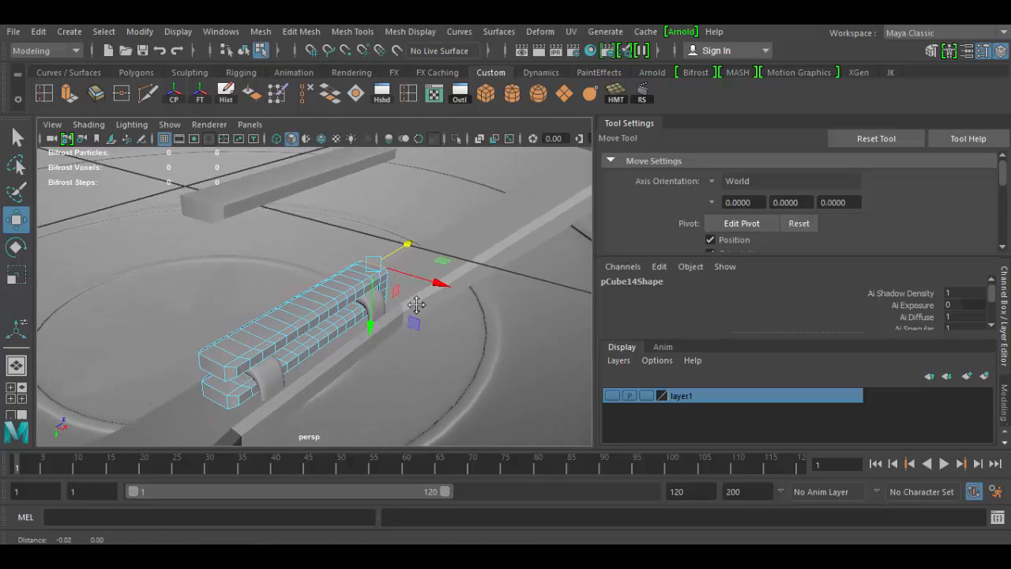
{"action": "middle_click_drag", "start_coordinate": [413, 309], "coordinate": [498, 299], "text": "alt"}
{"action": "left_click_drag", "start_coordinate": [499, 298], "coordinate": [334, 353], "text": "alt"}
{"action": "right_click", "coordinate": [338, 324]}
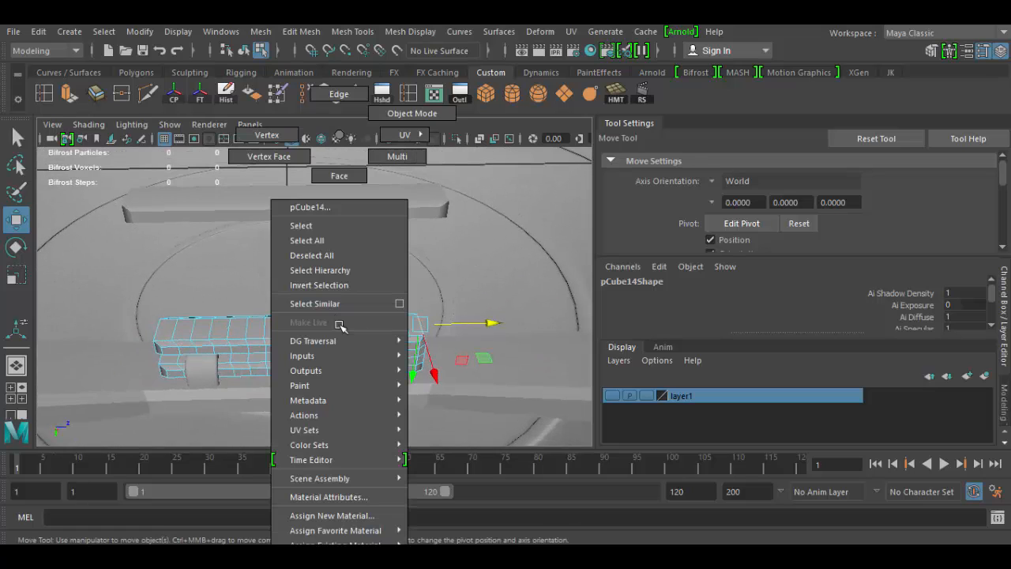
{"action": "left_click", "coordinate": [418, 122]}
{"action": "left_click", "coordinate": [343, 220]}
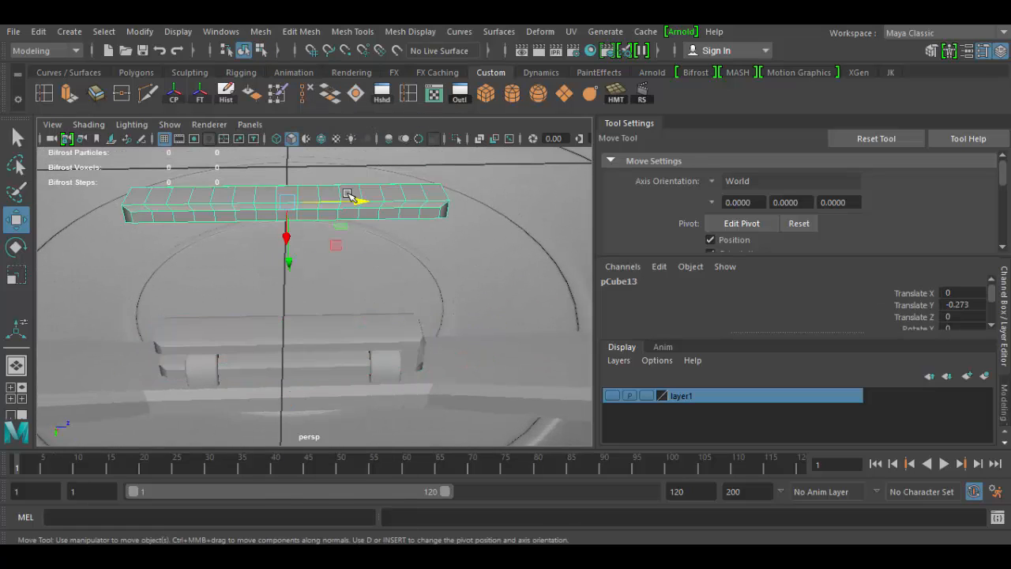
{"action": "left_click_drag", "start_coordinate": [350, 198], "coordinate": [378, 308], "text": "alt"}
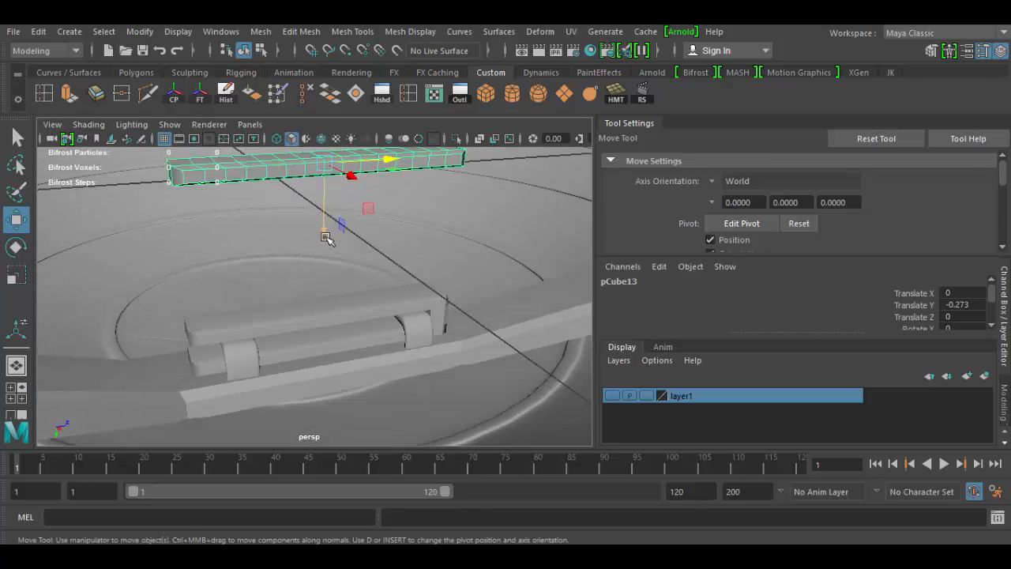
{"action": "left_click_drag", "start_coordinate": [326, 238], "coordinate": [283, 345]}
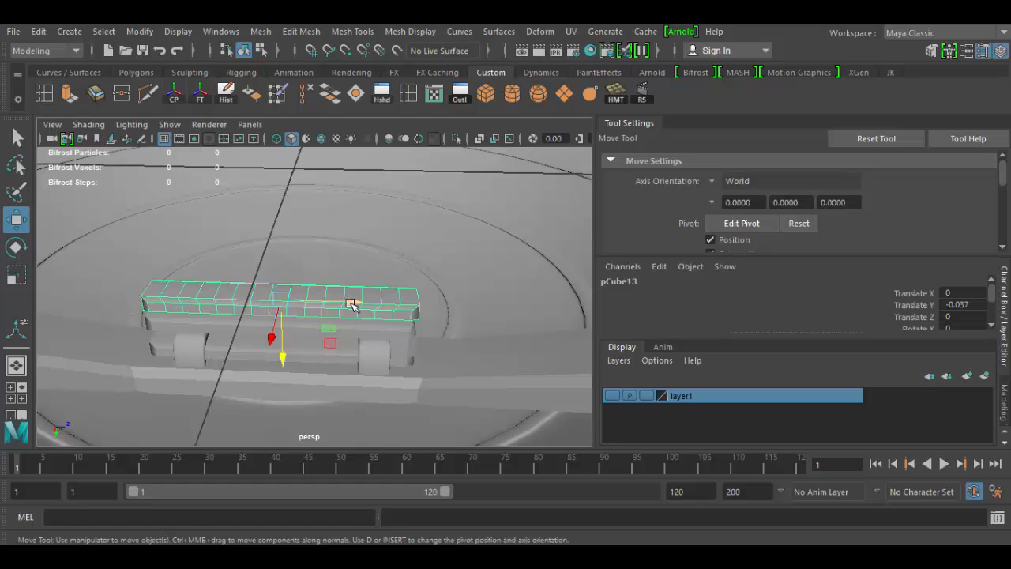
{"action": "left_click_drag", "start_coordinate": [352, 305], "coordinate": [445, 358]}
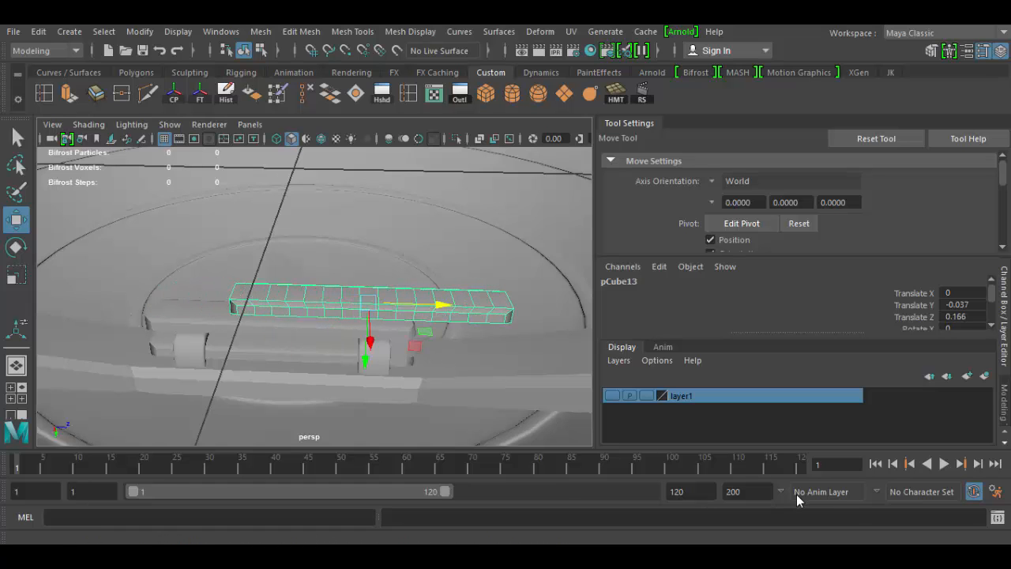
Switch to the Photos app to examine the strap layout in the shield reference picture, and return to Maya.
{"action": "key", "text": "alt+Tab"}
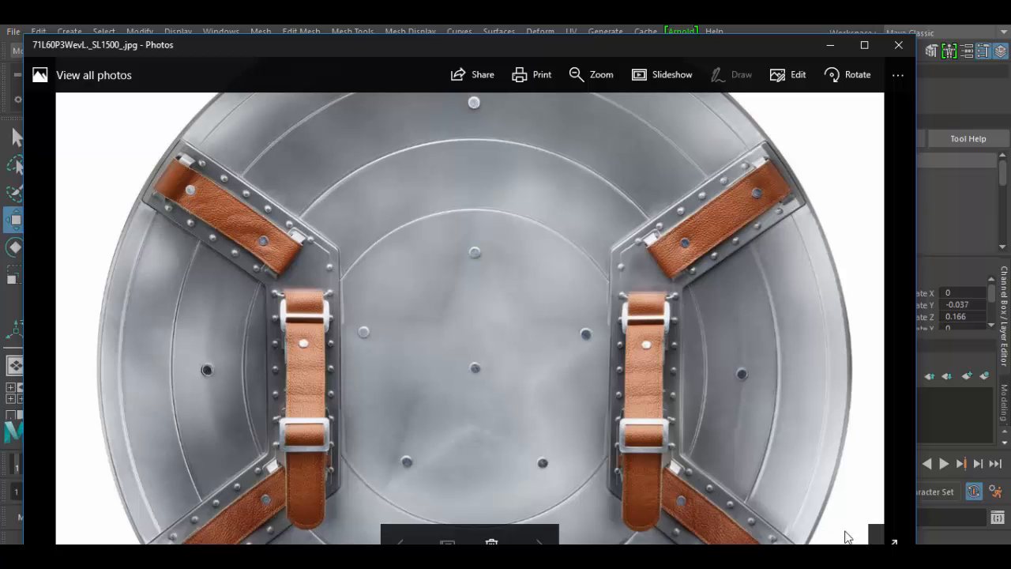
{"action": "mouse_move", "coordinate": [858, 557]}
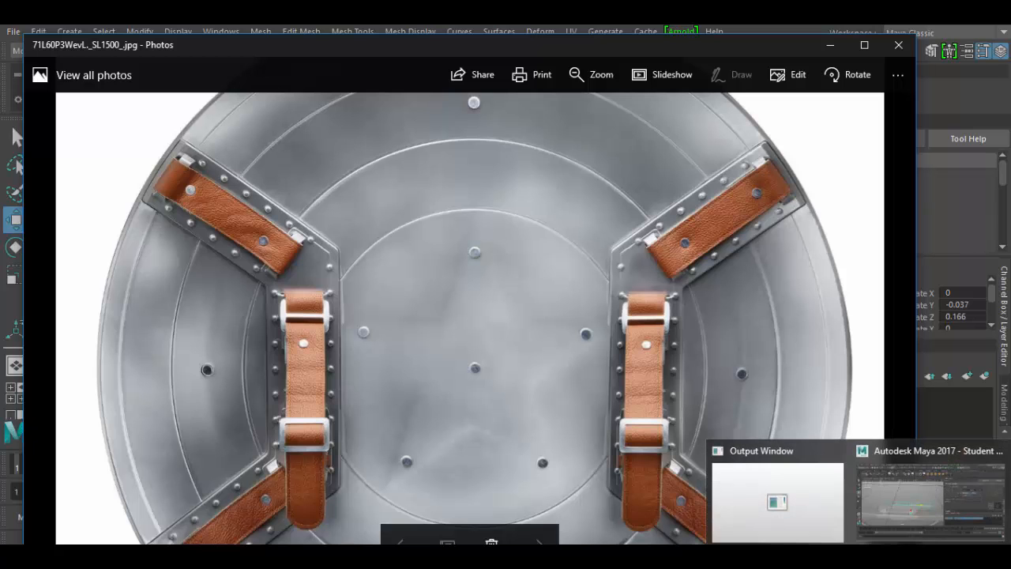
{"action": "left_click", "coordinate": [906, 516]}
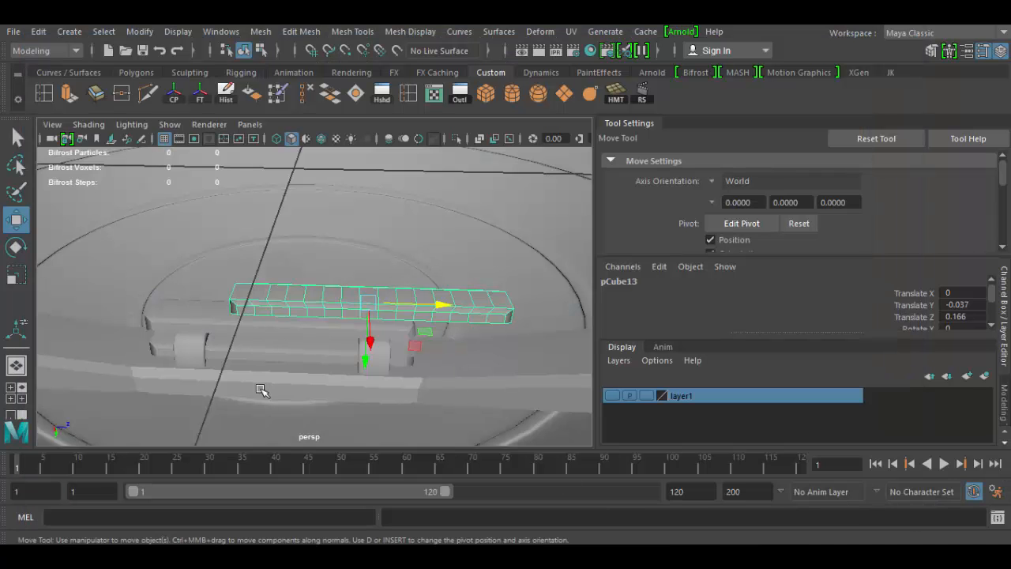
Shift the separate strap back along Z to Translate Z 0.13 above the bridged strap.
{"action": "left_click_drag", "start_coordinate": [271, 353], "coordinate": [330, 378], "text": "alt"}
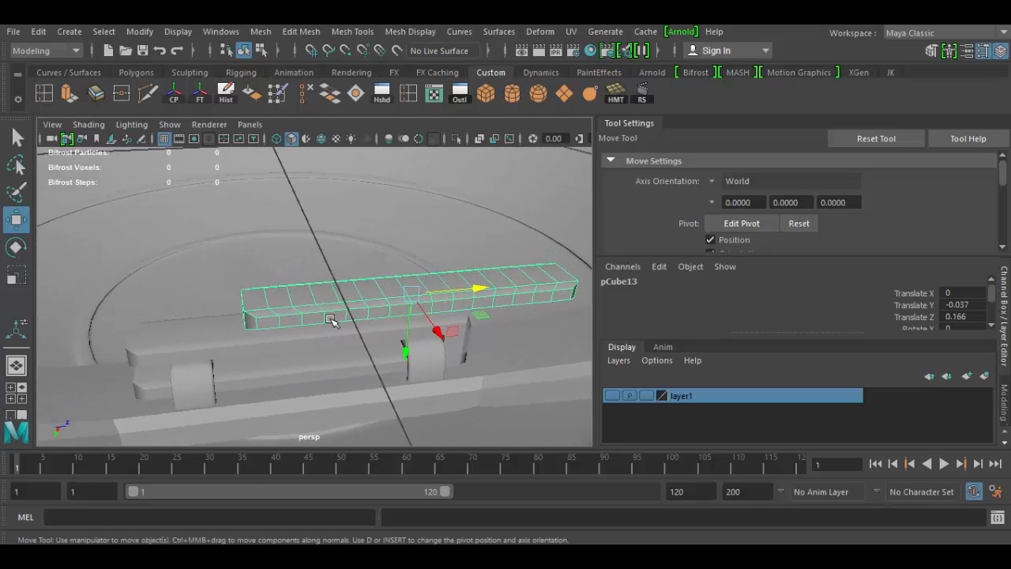
{"action": "left_click_drag", "start_coordinate": [367, 346], "coordinate": [356, 343], "text": "alt"}
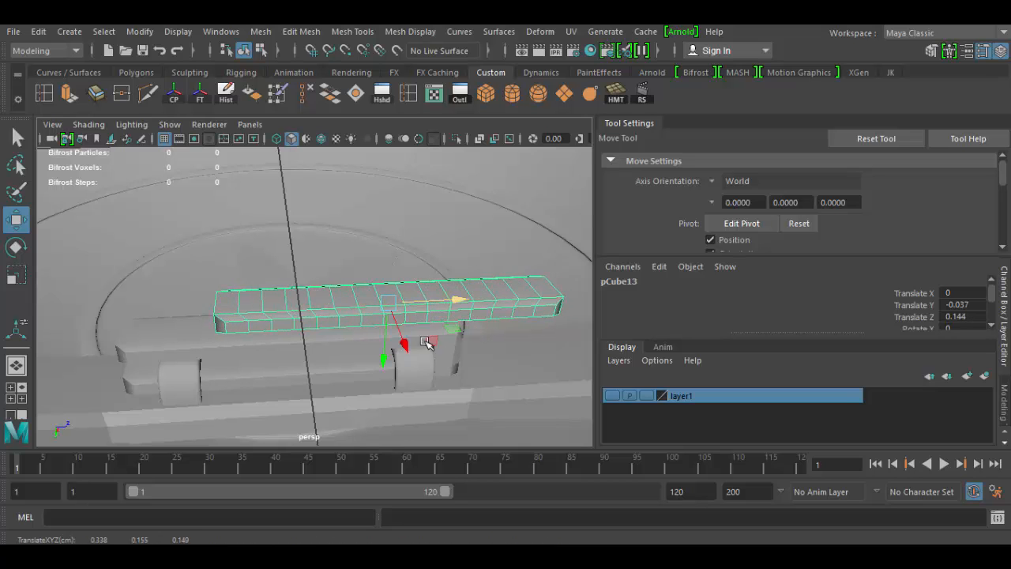
{"action": "left_click_drag", "start_coordinate": [458, 298], "coordinate": [417, 284], "text": "alt"}
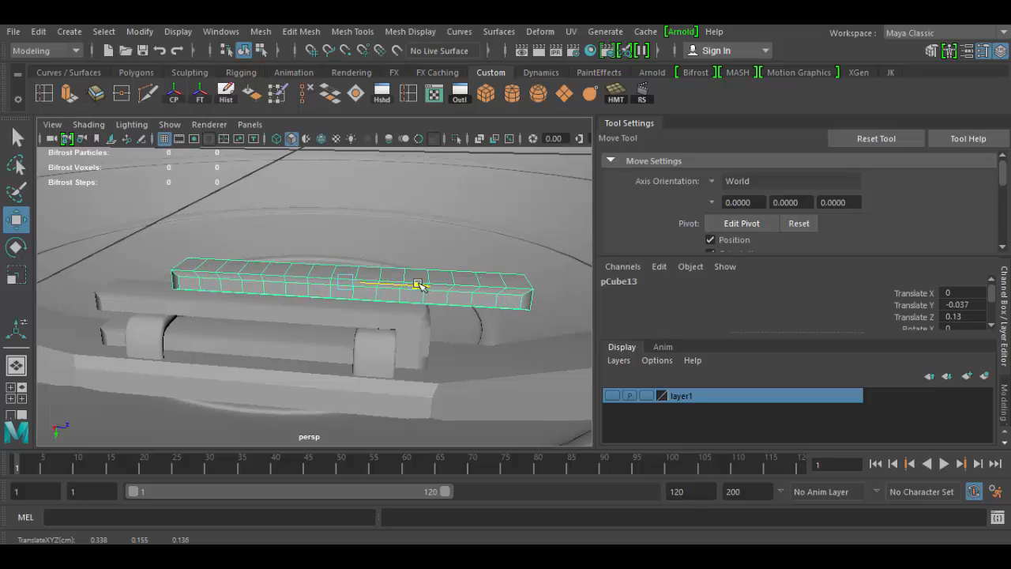
{"action": "left_click", "coordinate": [422, 322]}
{"action": "left_click_drag", "start_coordinate": [456, 348], "coordinate": [440, 334], "text": "alt"}
{"action": "left_click", "coordinate": [429, 315]}
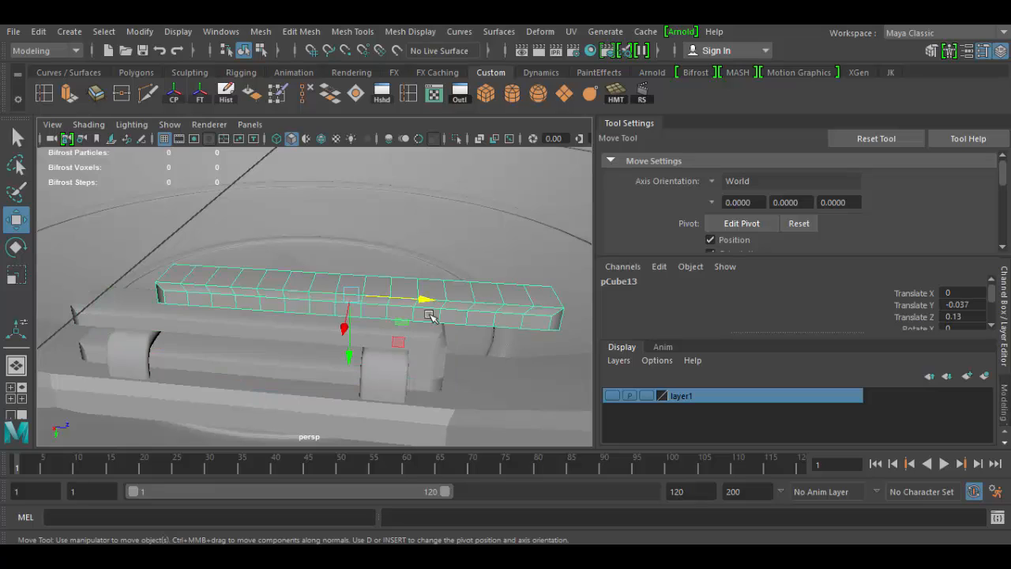
Delete the faces of the separate upper strap that overhang the end of the looped strap.
{"action": "left_click", "coordinate": [431, 335]}
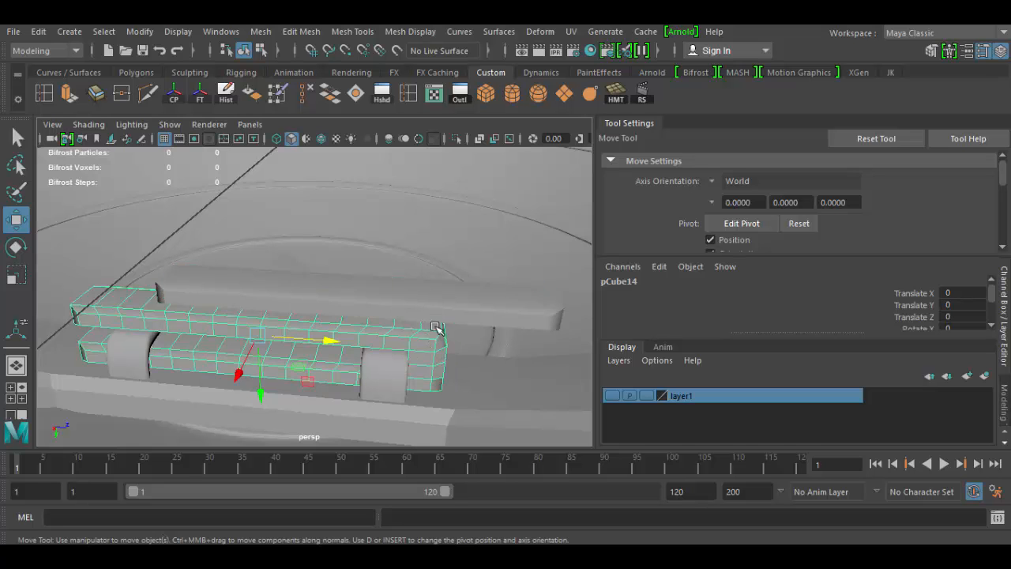
{"action": "left_click_drag", "start_coordinate": [435, 326], "coordinate": [443, 346], "text": "alt"}
{"action": "left_click", "coordinate": [461, 298]}
{"action": "middle_click_drag", "start_coordinate": [502, 316], "coordinate": [419, 311], "text": "alt"}
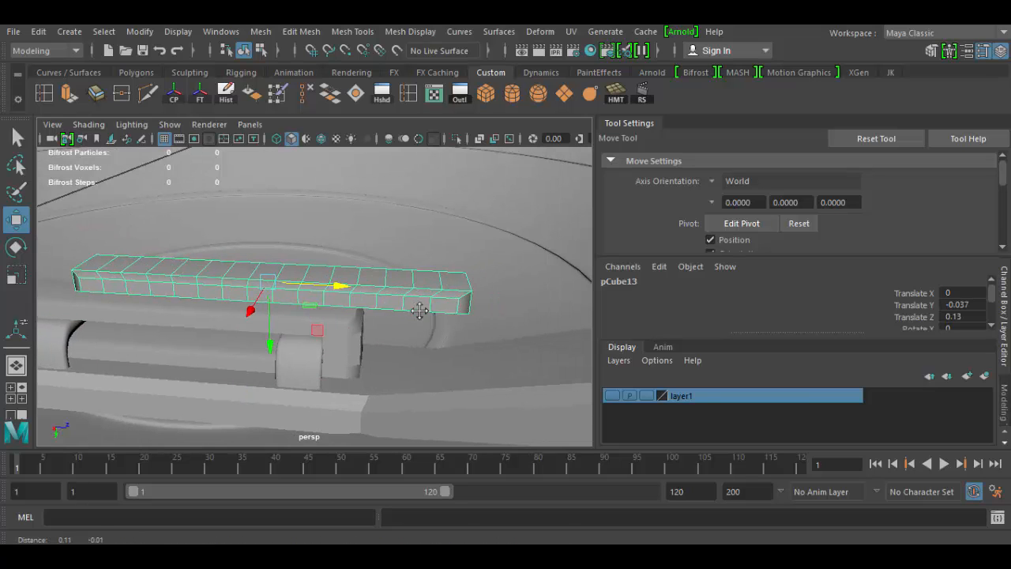
{"action": "right_click", "coordinate": [403, 290]}
{"action": "left_click", "coordinate": [384, 180]}
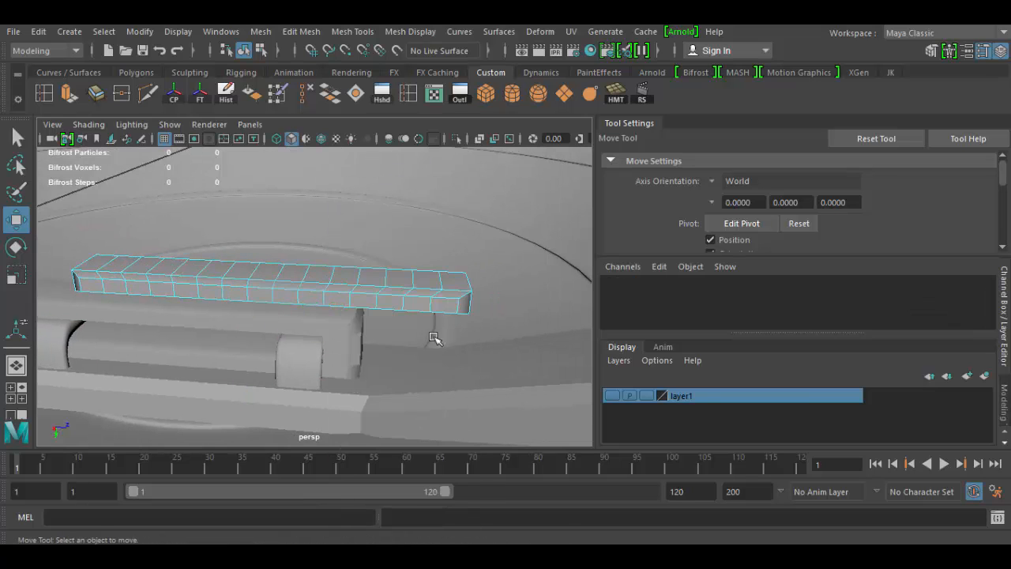
{"action": "left_click_drag", "start_coordinate": [436, 339], "coordinate": [405, 429], "text": "alt"}
{"action": "key", "text": "f"}
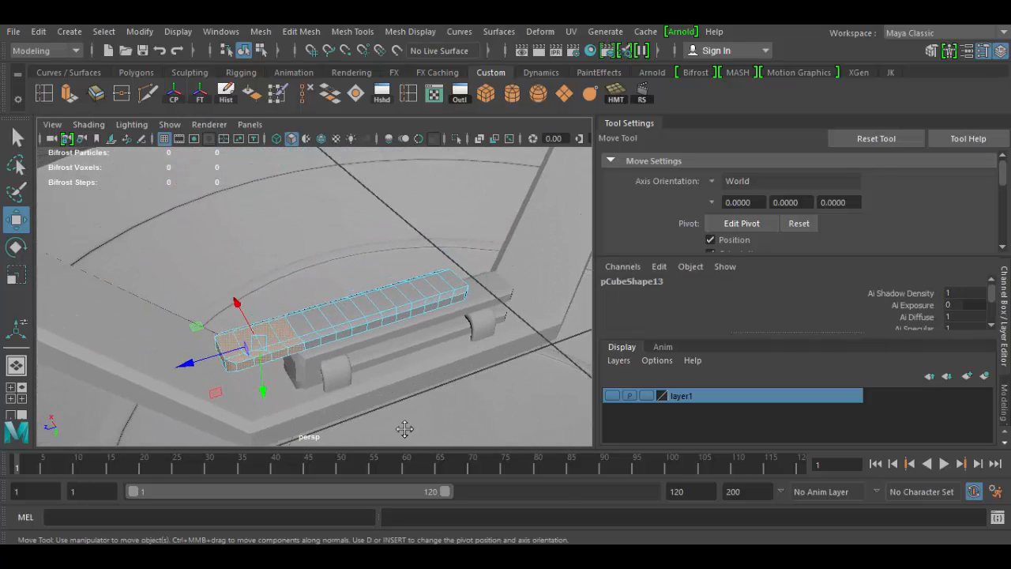
{"action": "key", "text": "Delete"}
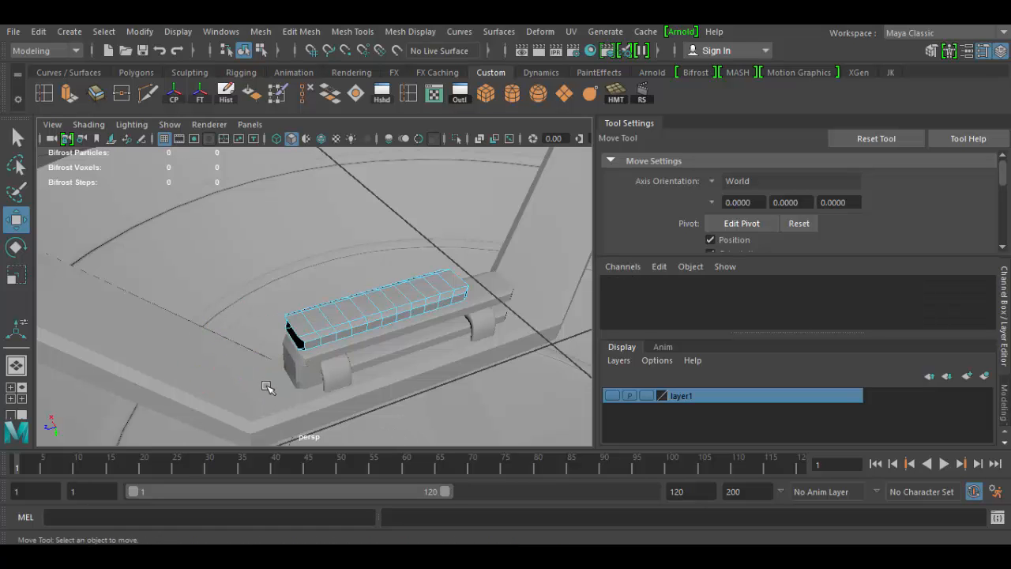
Bridge the upper and lower border edges of the shortened strap's open end with 0 divisions.
{"action": "left_click_drag", "start_coordinate": [267, 387], "coordinate": [387, 375], "text": "alt"}
{"action": "right_click_drag", "start_coordinate": [386, 374], "coordinate": [454, 408], "text": "alt"}
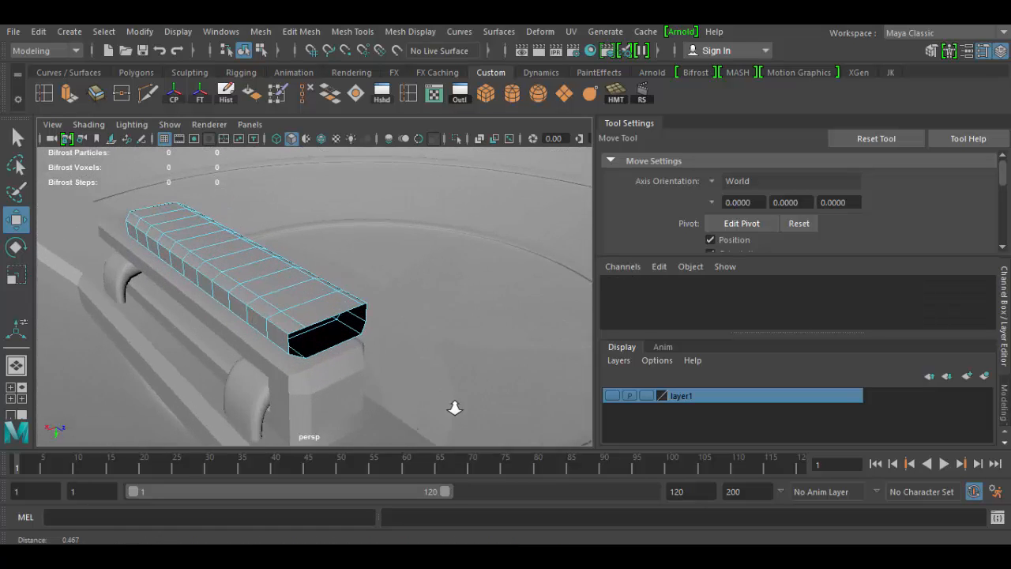
{"action": "left_click_drag", "start_coordinate": [454, 408], "coordinate": [314, 375], "text": "alt"}
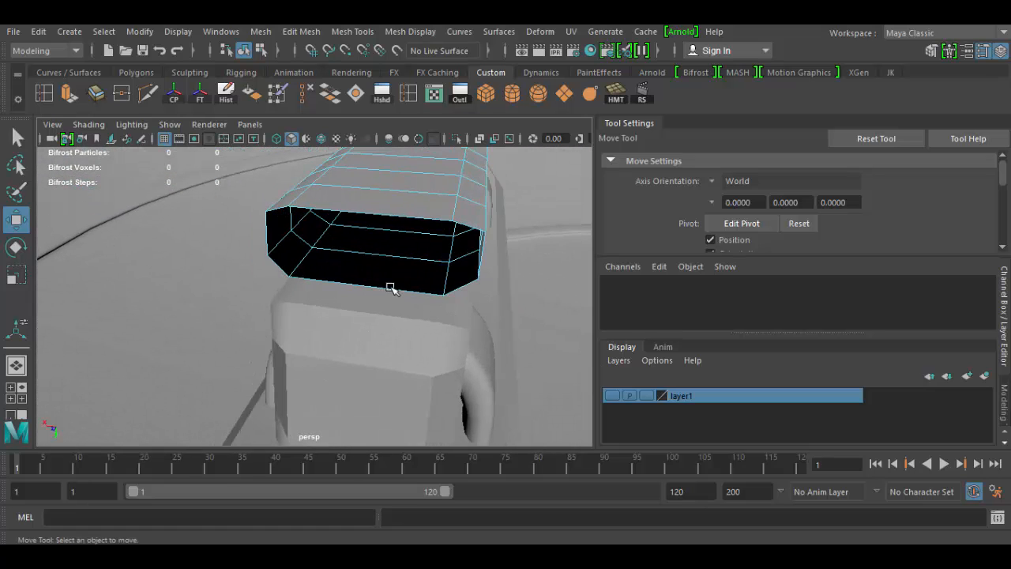
{"action": "left_click_drag", "start_coordinate": [390, 287], "coordinate": [414, 274], "text": "alt"}
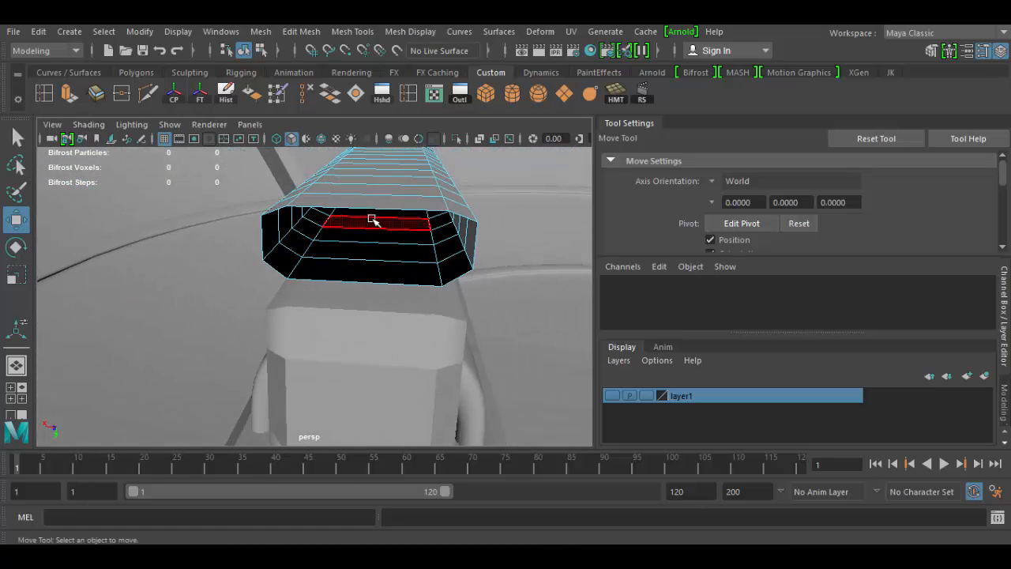
{"action": "left_click_drag", "start_coordinate": [372, 220], "coordinate": [350, 242], "text": "alt"}
{"action": "right_click_drag", "start_coordinate": [362, 136], "coordinate": [352, 177]}
{"action": "left_click", "coordinate": [378, 260]}
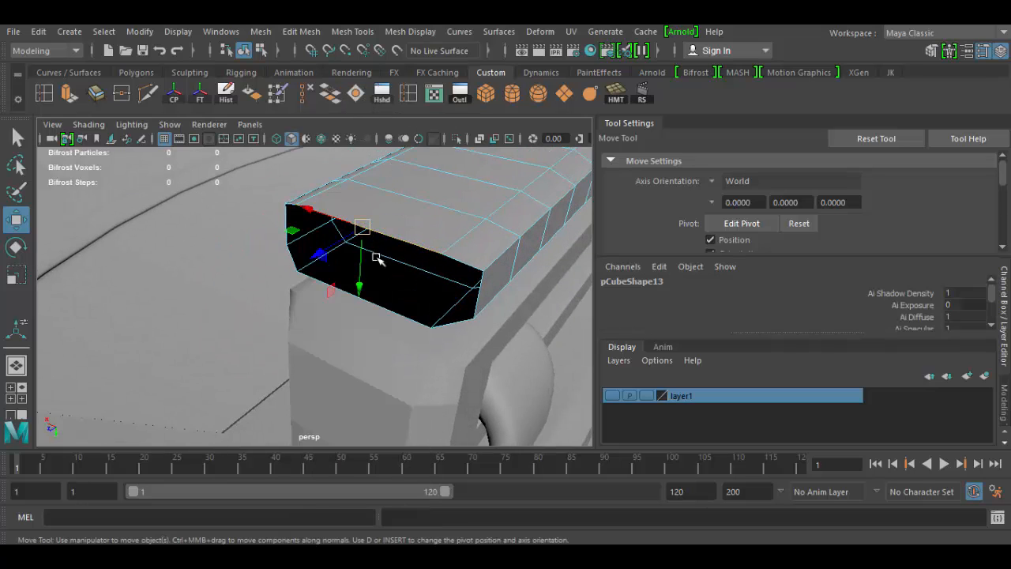
{"action": "left_click", "coordinate": [391, 308]}
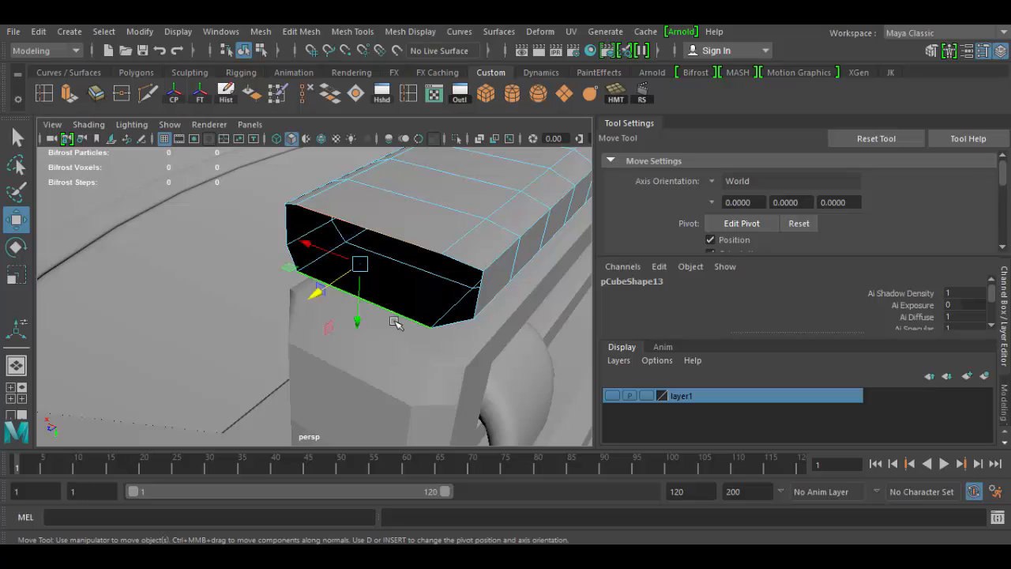
{"action": "left_click", "coordinate": [327, 98]}
{"action": "left_click_drag", "start_coordinate": [248, 364], "coordinate": [418, 335], "text": "alt"}
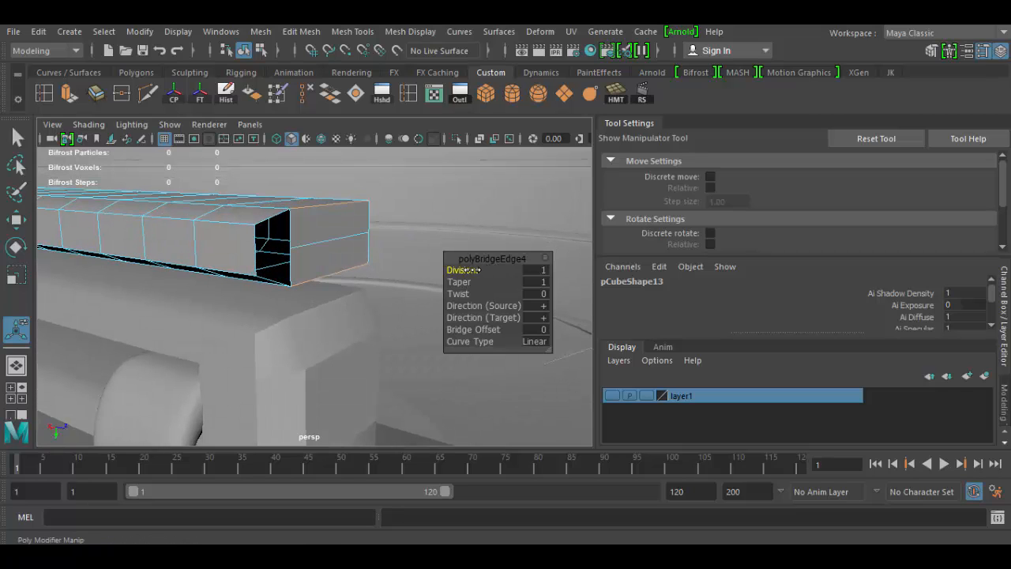
{"action": "left_click_drag", "start_coordinate": [321, 273], "coordinate": [166, 266], "text": "alt"}
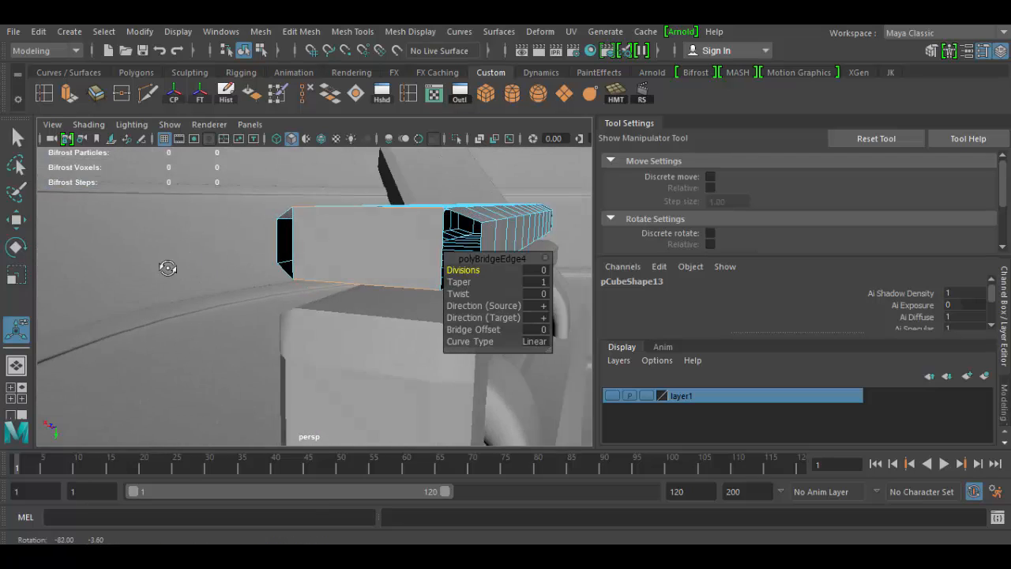
{"action": "left_click_drag", "start_coordinate": [351, 271], "coordinate": [291, 307], "text": "alt"}
Fill the two remaining corner holes at the shortened strap's end and return to object mode.
{"action": "middle_click_drag", "start_coordinate": [430, 278], "coordinate": [334, 303], "text": "alt"}
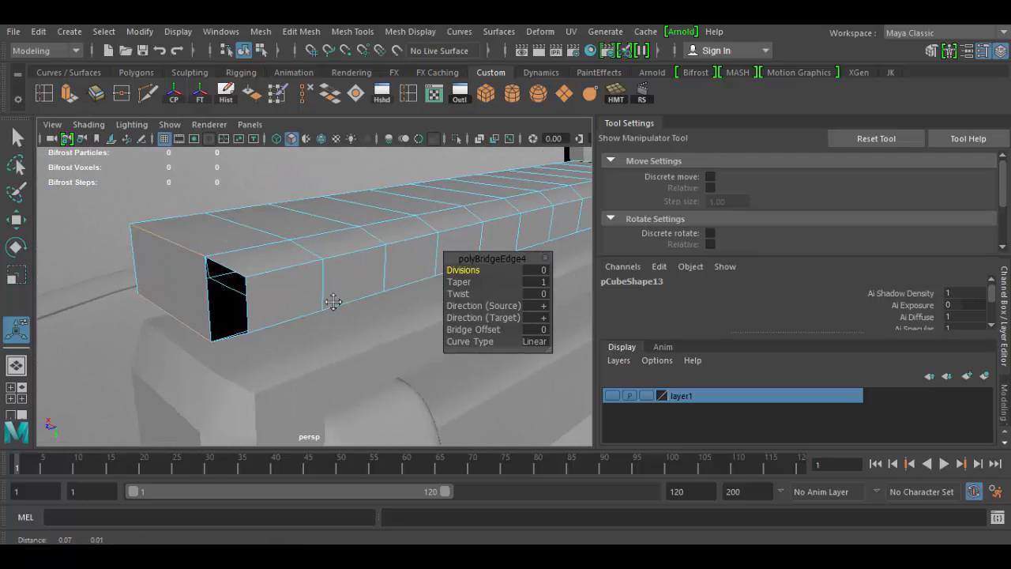
{"action": "left_click_drag", "start_coordinate": [341, 303], "coordinate": [379, 295], "text": "alt"}
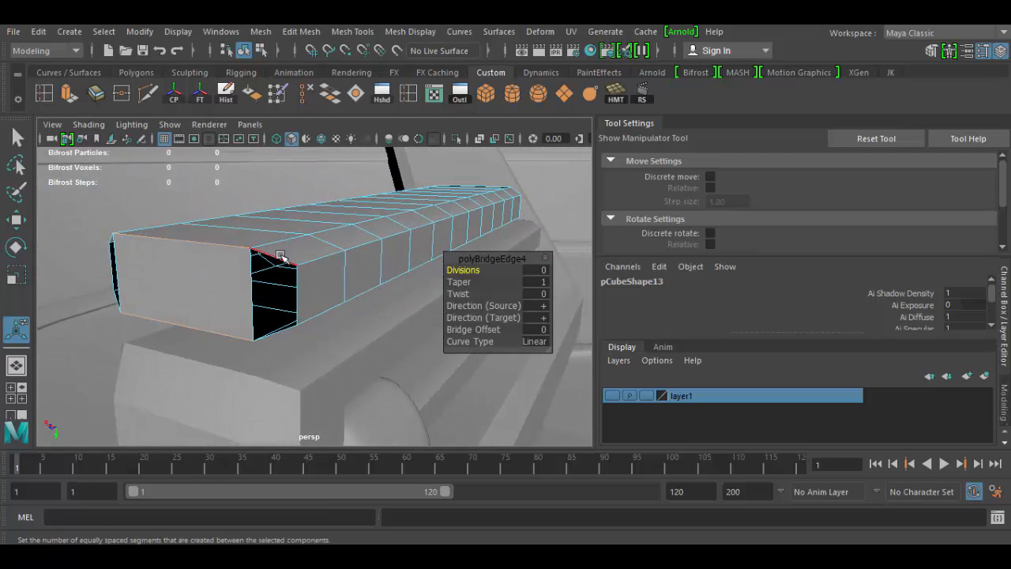
{"action": "left_click_drag", "start_coordinate": [281, 255], "coordinate": [190, 327], "text": "alt"}
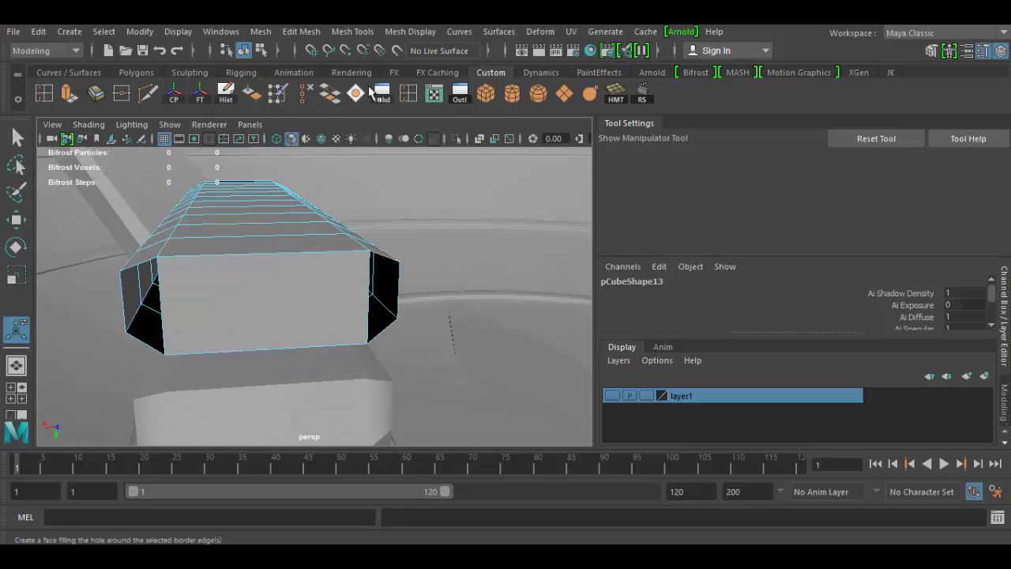
{"action": "left_click", "coordinate": [356, 94]}
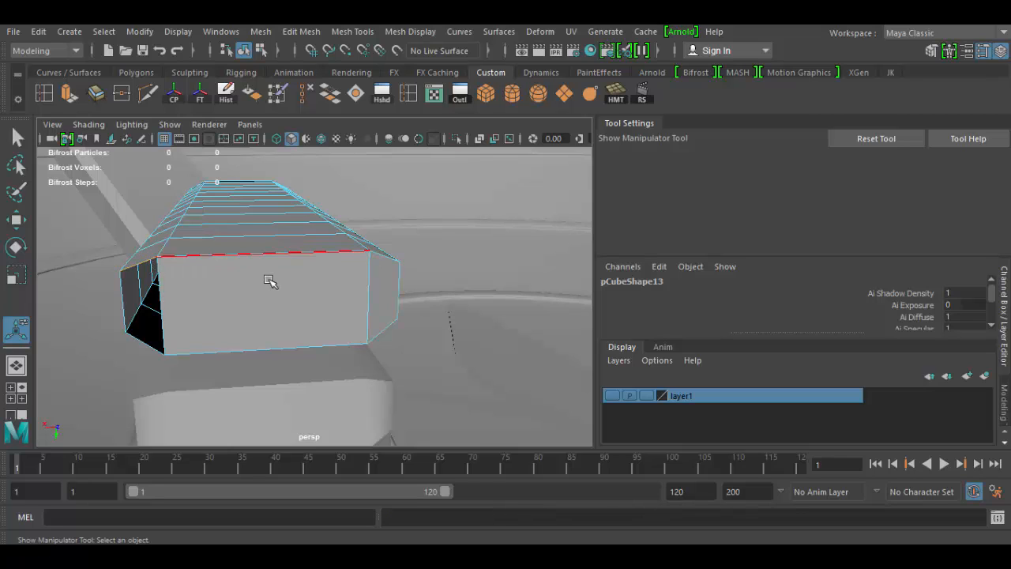
{"action": "key", "text": "g"}
{"action": "left_click", "coordinate": [260, 31]}
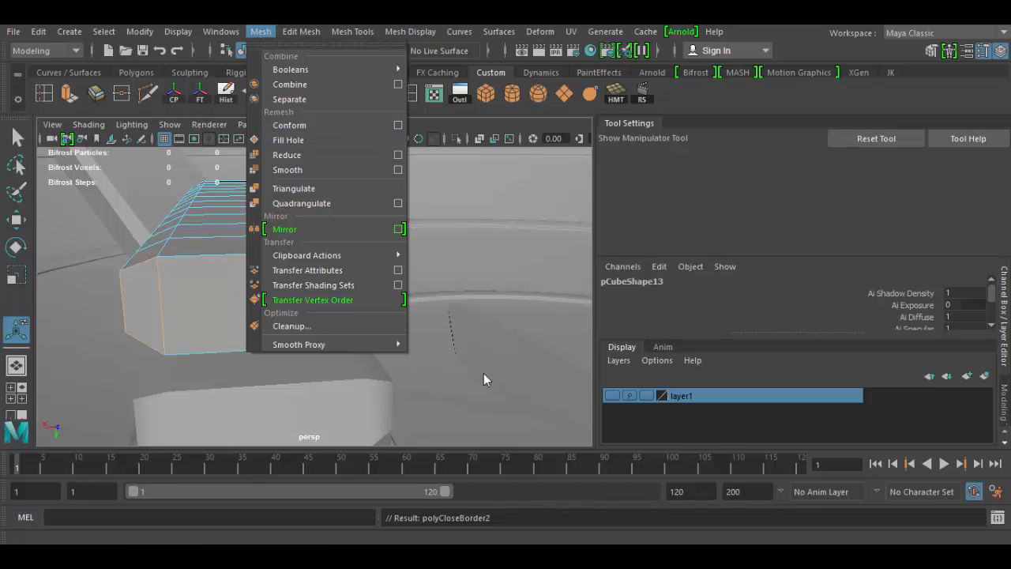
{"action": "left_click", "coordinate": [160, 299]}
{"action": "left_click_drag", "start_coordinate": [168, 318], "coordinate": [316, 303], "text": "alt"}
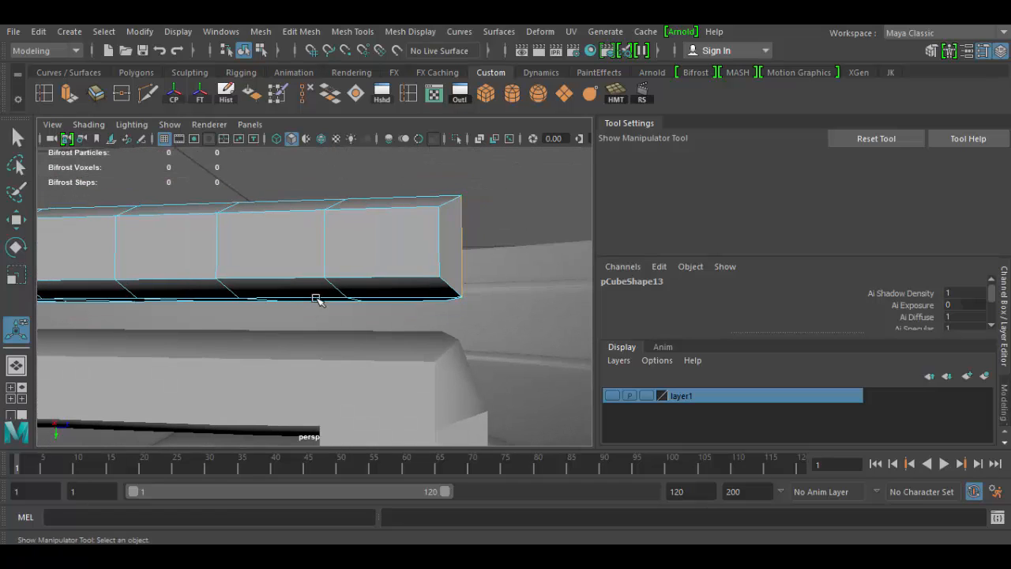
{"action": "right_click_drag", "start_coordinate": [316, 299], "coordinate": [244, 287], "text": "alt"}
{"action": "right_click", "coordinate": [246, 289]}
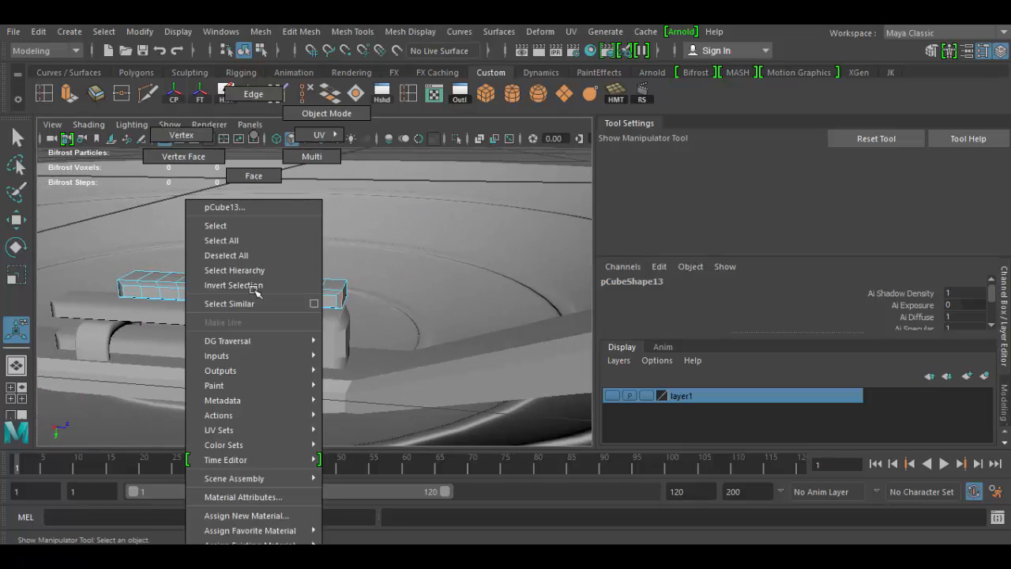
{"action": "left_click", "coordinate": [327, 116]}
Select the looped strap and examine from both sides how the shortened strap sits above it.
{"action": "left_click_drag", "start_coordinate": [288, 289], "coordinate": [369, 371], "text": "alt"}
{"action": "left_click", "coordinate": [381, 352]}
{"action": "scroll", "coordinate": [332, 332], "scroll_direction": "down", "scroll_amount": 5}
{"action": "left_click_drag", "start_coordinate": [320, 323], "coordinate": [445, 339], "text": "alt"}
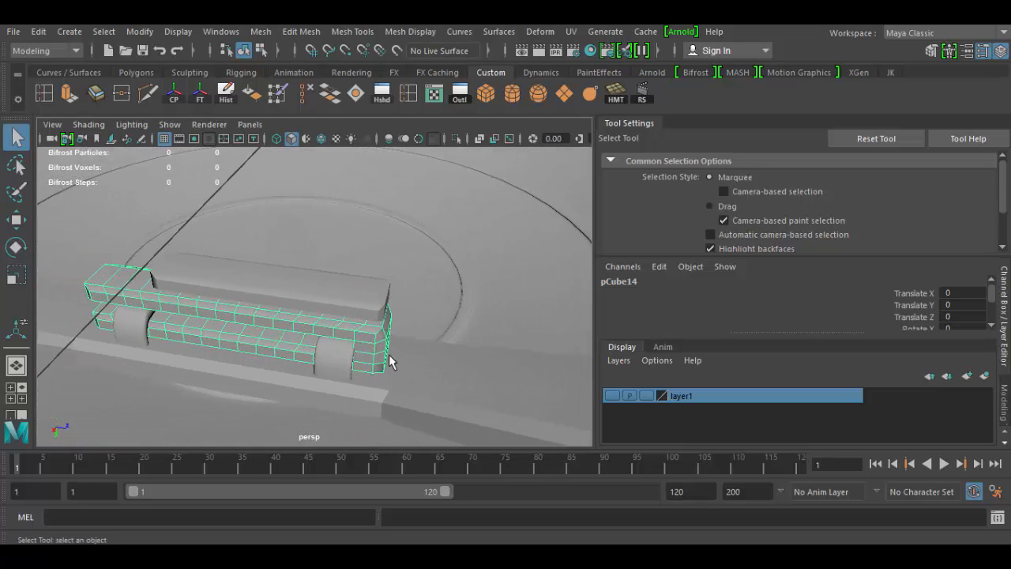
{"action": "left_click_drag", "start_coordinate": [390, 362], "coordinate": [414, 343], "text": "alt"}
{"action": "middle_click_drag", "start_coordinate": [413, 343], "coordinate": [468, 313], "text": "alt"}
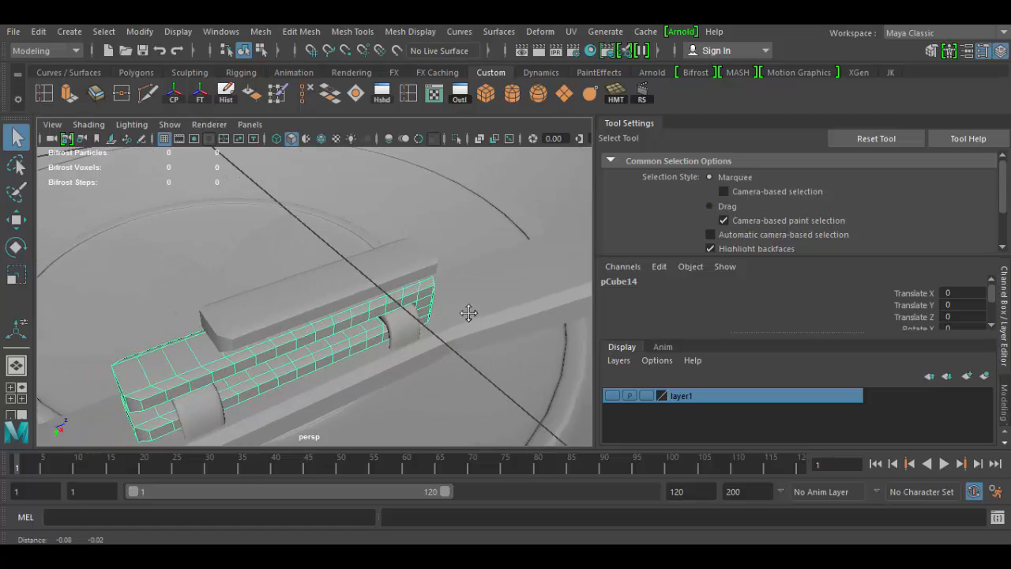
{"action": "left_click_drag", "start_coordinate": [401, 307], "coordinate": [374, 294], "text": "alt"}
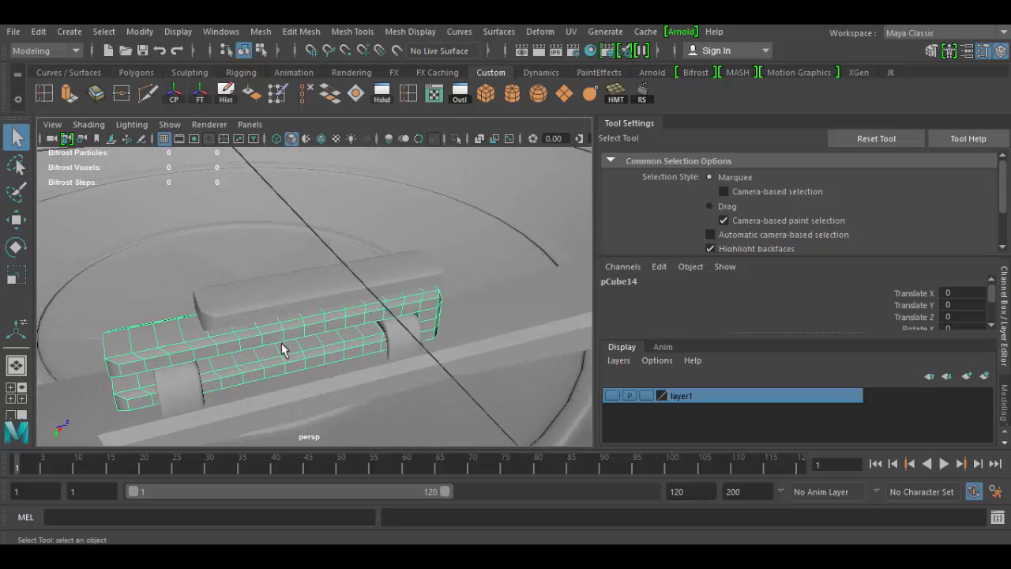
{"action": "left_click_drag", "start_coordinate": [282, 343], "coordinate": [371, 297], "text": "alt"}
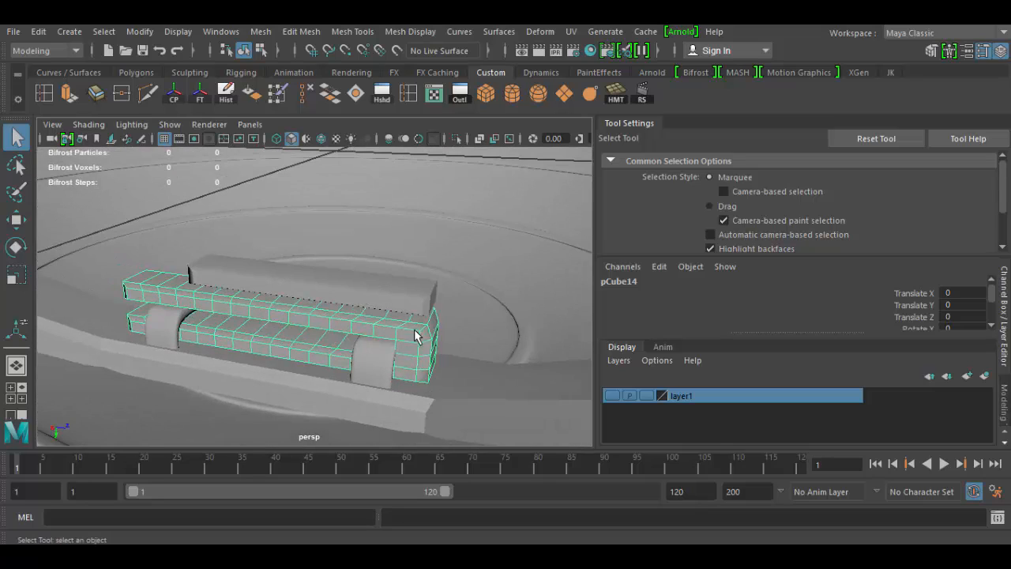
{"action": "left_click_drag", "start_coordinate": [378, 340], "coordinate": [437, 348], "text": "alt"}
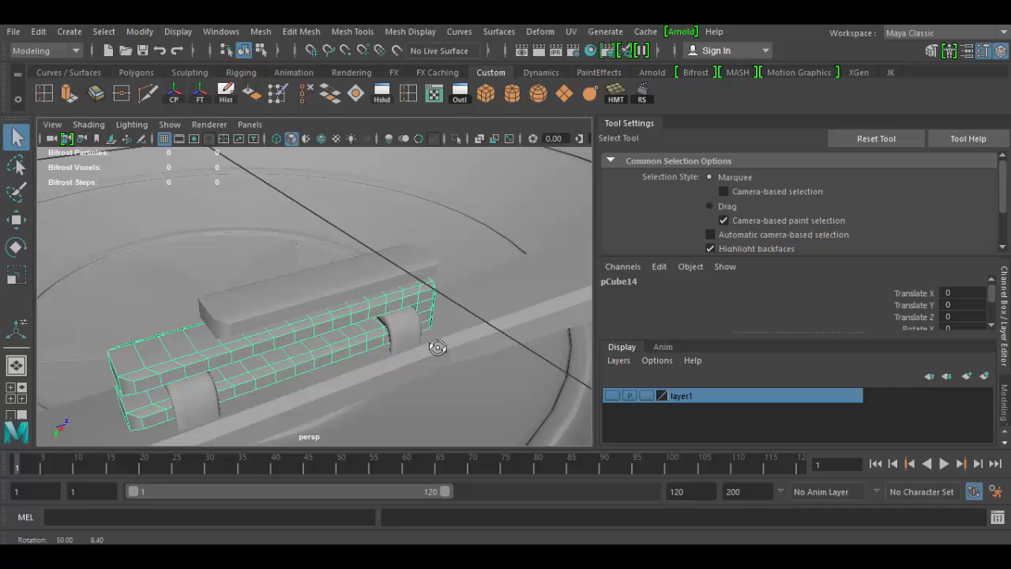
Lower the shortened upper strap along Y so it sits close on top of the looped strap.
{"action": "left_click", "coordinate": [318, 296]}
{"action": "key", "text": "w"}
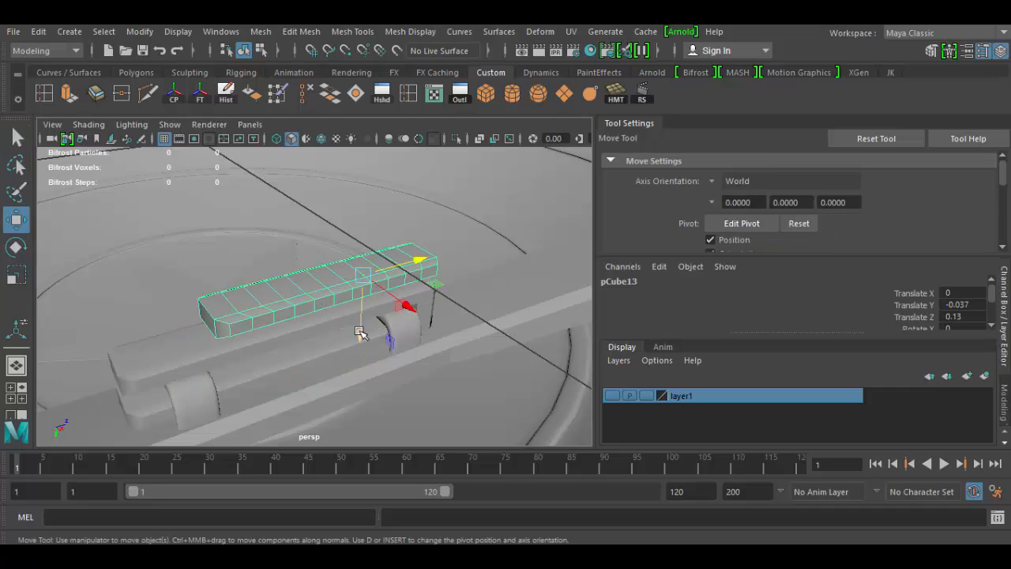
{"action": "left_click_drag", "start_coordinate": [360, 332], "coordinate": [260, 320]}
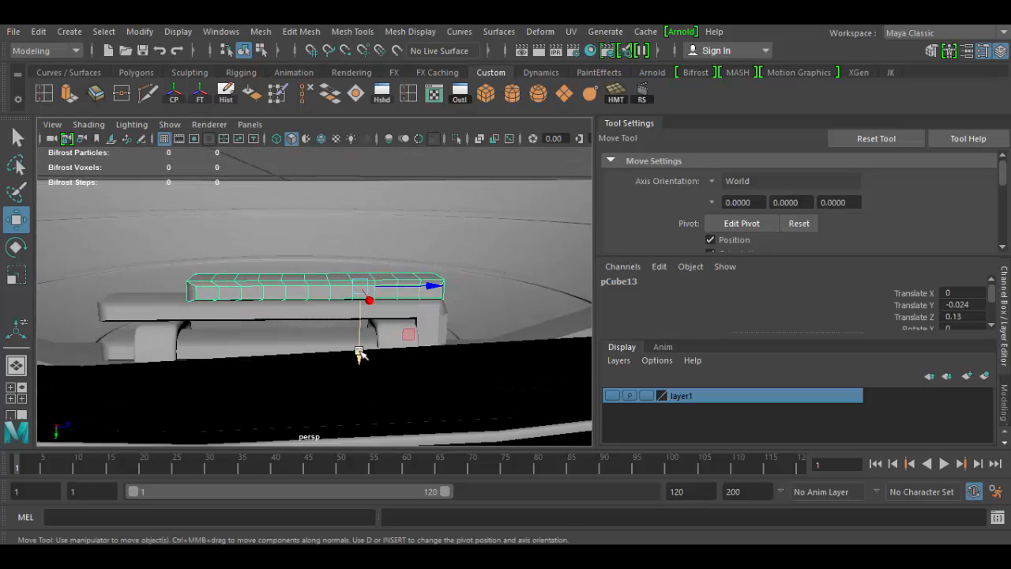
{"action": "left_click_drag", "start_coordinate": [360, 354], "coordinate": [361, 344]}
Bridge the facing inner faces of the two layers at the looped strap's open end.
{"action": "left_click", "coordinate": [251, 308]}
{"action": "left_click_drag", "start_coordinate": [250, 308], "coordinate": [400, 330], "text": "alt"}
{"action": "right_click", "coordinate": [466, 298]}
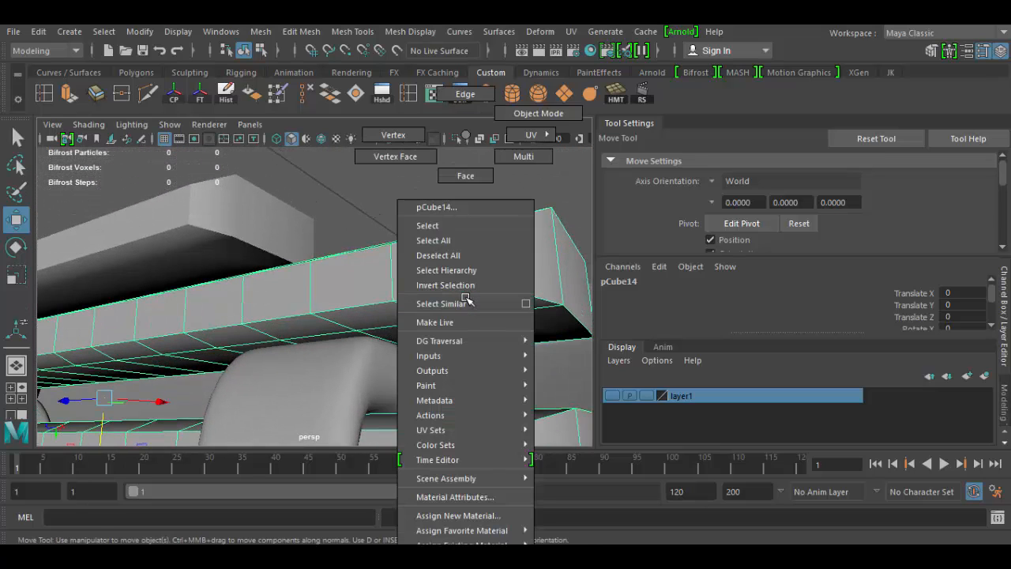
{"action": "left_click", "coordinate": [463, 177]}
{"action": "left_click_drag", "start_coordinate": [510, 334], "coordinate": [488, 325], "text": "alt"}
{"action": "left_click", "coordinate": [469, 279]}
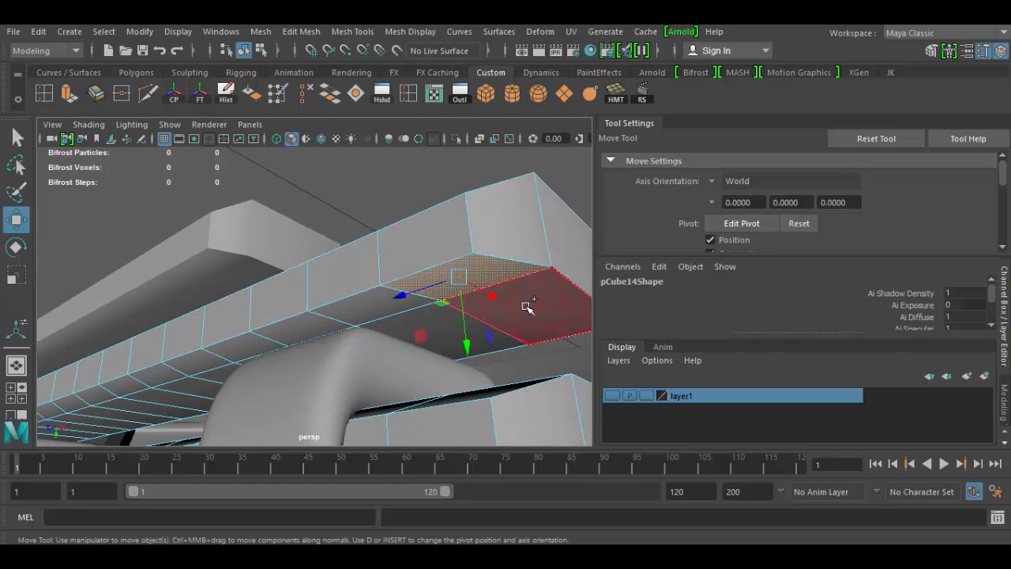
{"action": "left_click_drag", "start_coordinate": [537, 359], "coordinate": [406, 363], "text": "alt"}
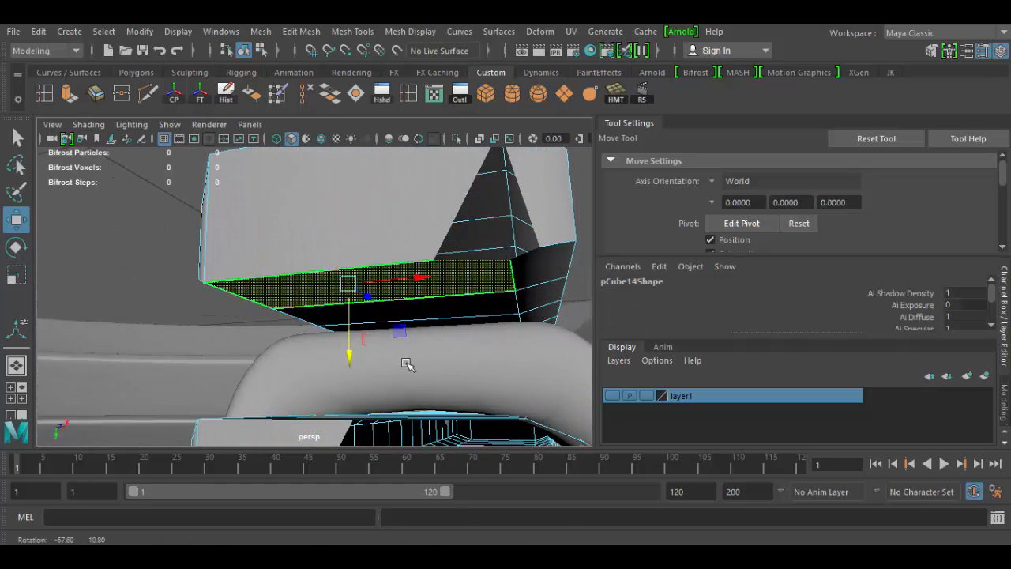
{"action": "left_click_drag", "start_coordinate": [524, 364], "coordinate": [338, 329], "text": "alt"}
{"action": "scroll", "coordinate": [490, 366], "scroll_direction": "down", "scroll_amount": 5}
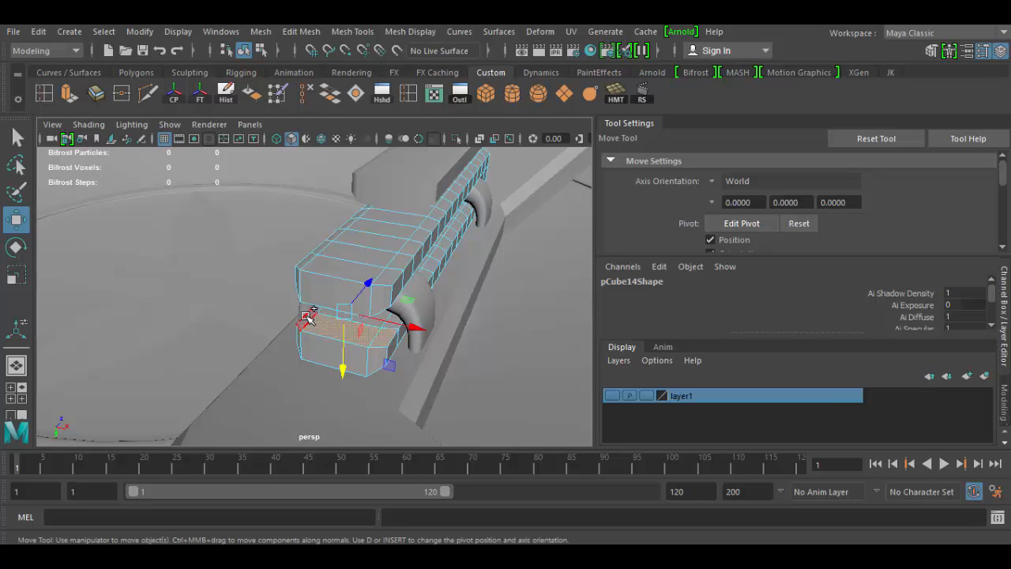
{"action": "left_click_drag", "start_coordinate": [474, 259], "coordinate": [355, 140], "text": "alt"}
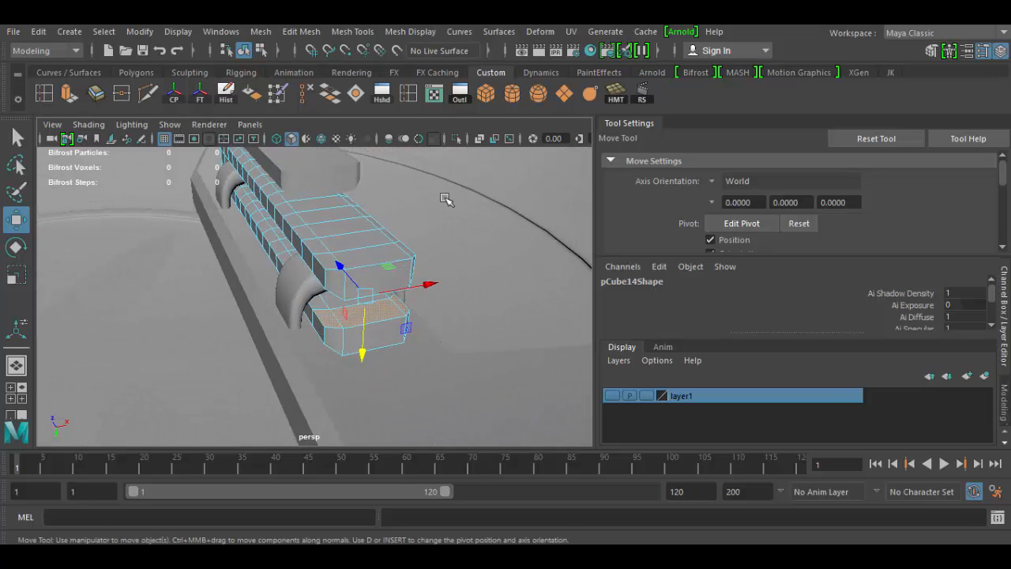
{"action": "left_click", "coordinate": [329, 94]}
Set the new bridge to 1 division and switch to edge selection on the looped strap.
{"action": "left_click_drag", "start_coordinate": [443, 205], "coordinate": [568, 274], "text": "alt"}
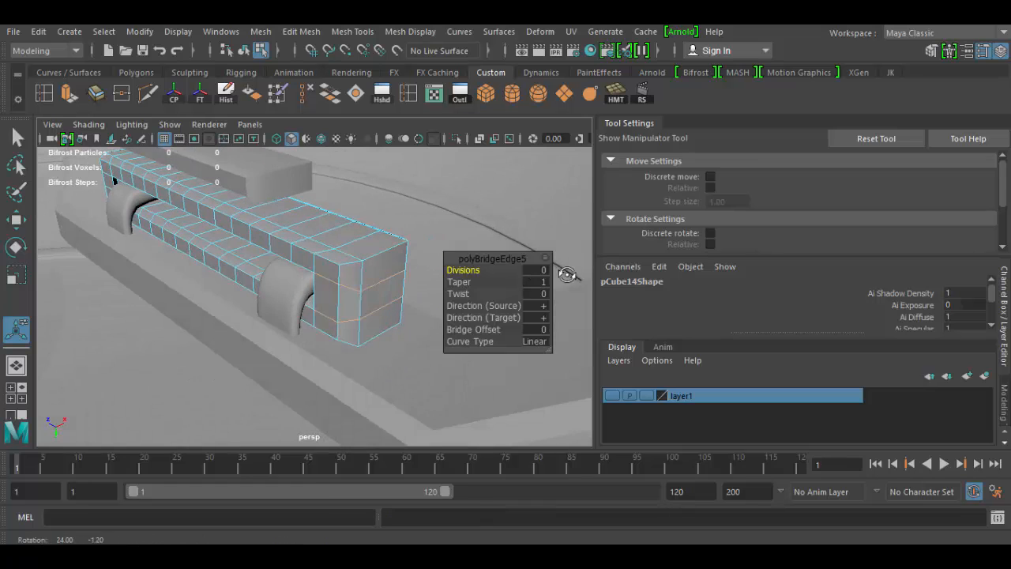
{"action": "left_click_drag", "start_coordinate": [466, 306], "coordinate": [440, 384], "text": "alt"}
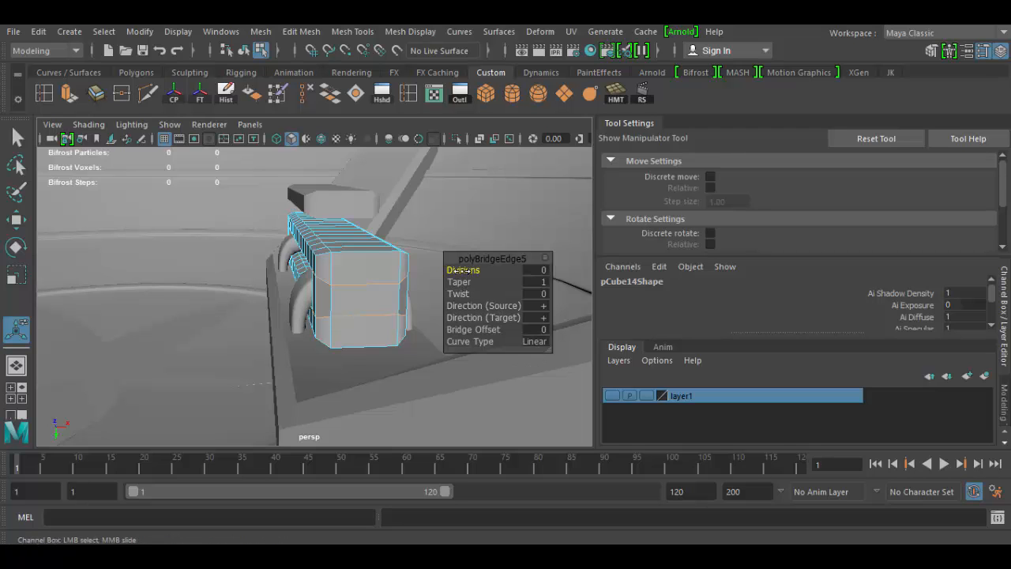
{"action": "left_click_drag", "start_coordinate": [348, 330], "coordinate": [370, 332], "text": "alt"}
{"action": "middle_click_drag", "start_coordinate": [376, 308], "coordinate": [327, 349], "text": "alt"}
{"action": "right_click_drag", "start_coordinate": [328, 349], "coordinate": [350, 291], "text": "alt"}
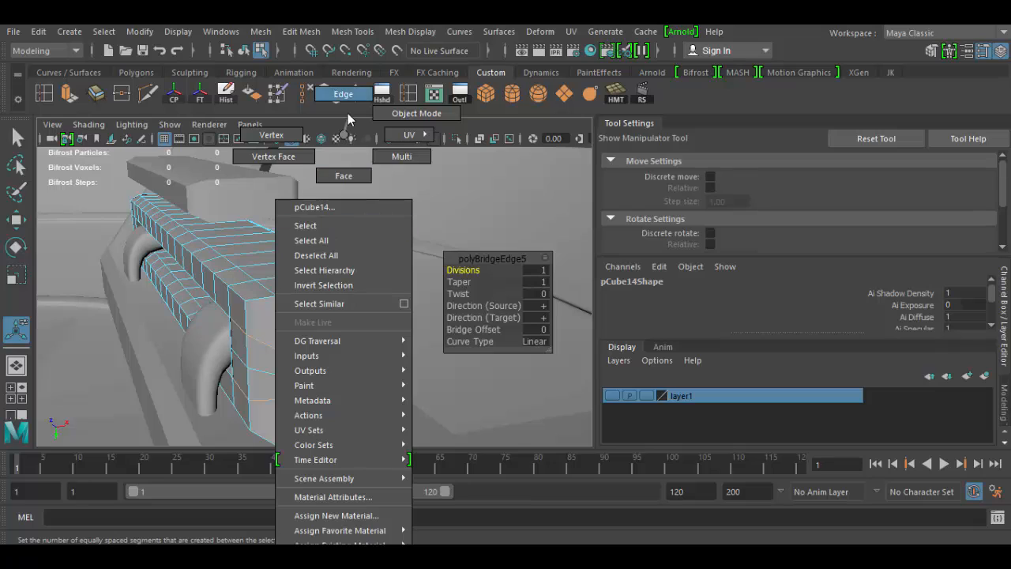
{"action": "right_click_drag", "start_coordinate": [347, 113], "coordinate": [347, 110]}
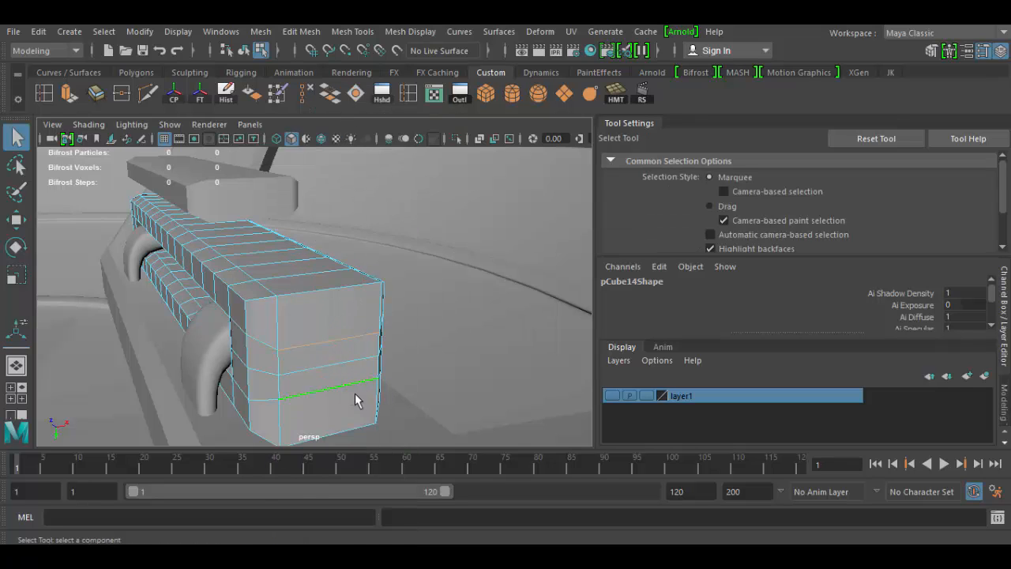
Scale the two selected horizontal edges on the looped strap's bridged end slightly apart along Y.
{"action": "key", "text": "r"}
{"action": "left_click_drag", "start_coordinate": [330, 415], "coordinate": [330, 433]}
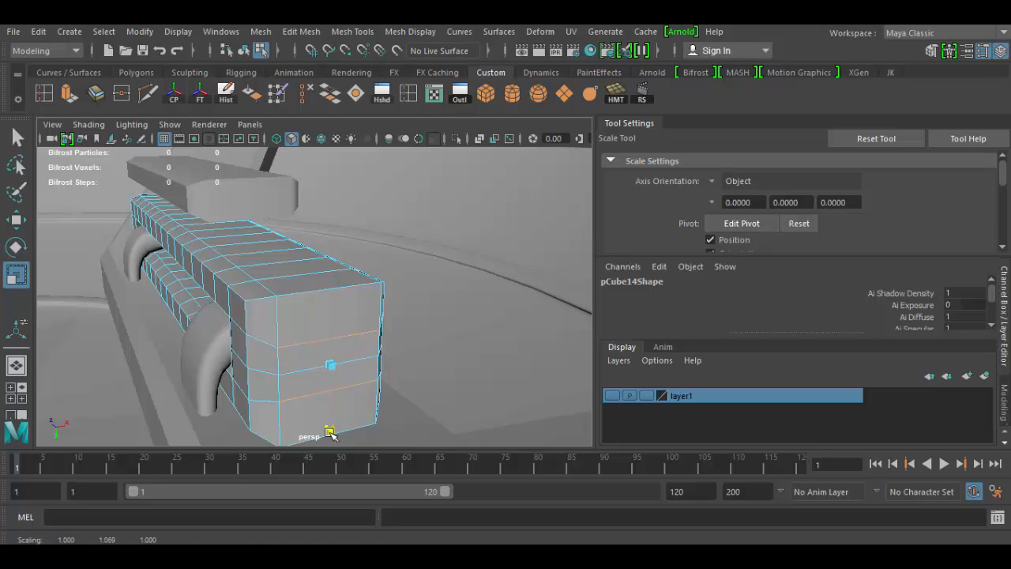
{"action": "left_click_drag", "start_coordinate": [328, 470], "coordinate": [329, 467]}
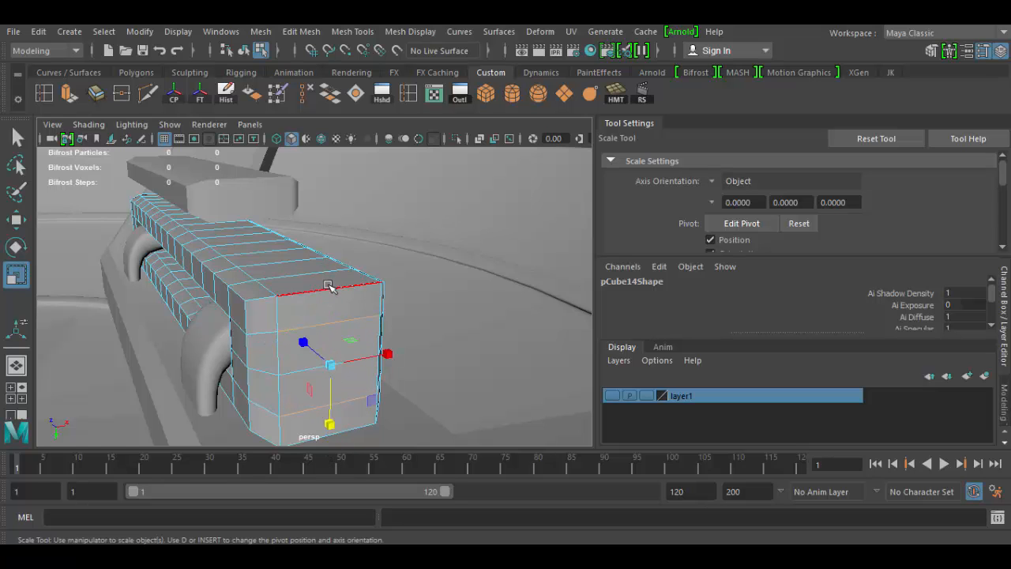
Move the upper edge of the looped strap's bridged end inward along Z to bevel that corner.
{"action": "left_click_drag", "start_coordinate": [332, 291], "coordinate": [417, 389], "text": "alt"}
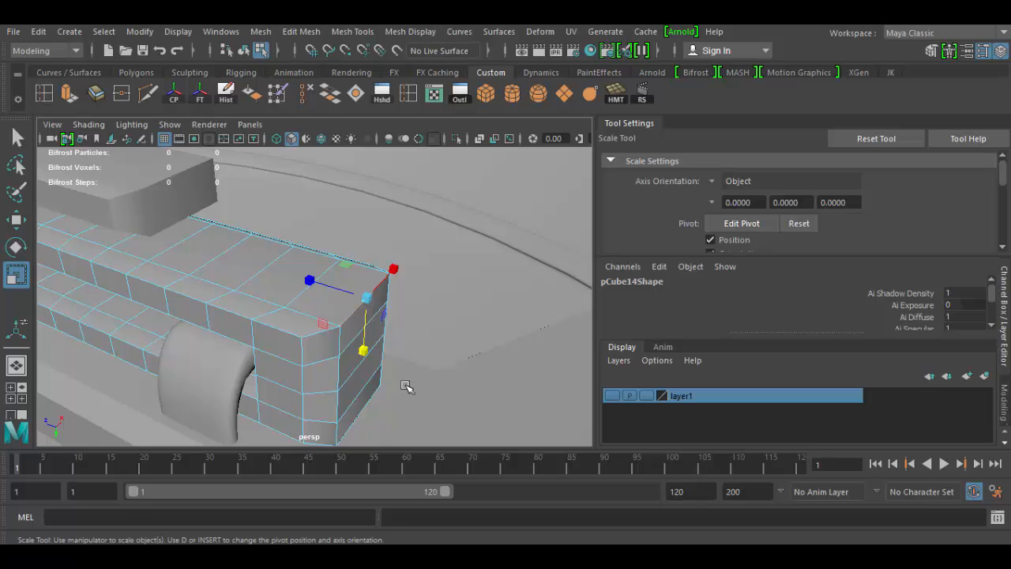
{"action": "key", "text": "w"}
{"action": "left_click_drag", "start_coordinate": [306, 282], "coordinate": [294, 278]}
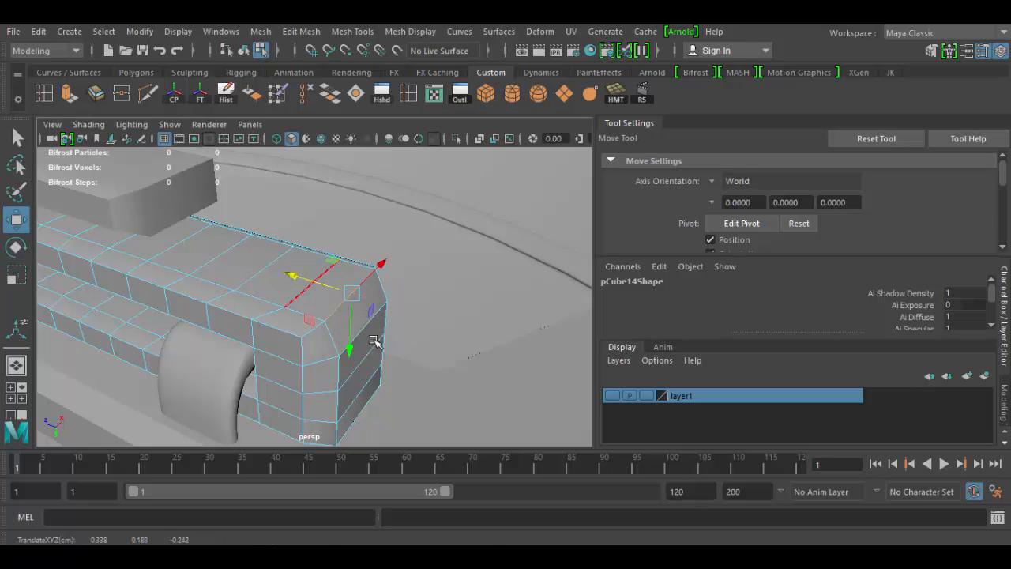
Return to object selection, inspect the upper and looped straps from several angles, and compare them with the shield reference photo.
{"action": "left_click_drag", "start_coordinate": [374, 340], "coordinate": [331, 314], "text": "alt"}
{"action": "right_click_drag", "start_coordinate": [324, 320], "coordinate": [345, 296]}
{"action": "left_click", "coordinate": [342, 298]}
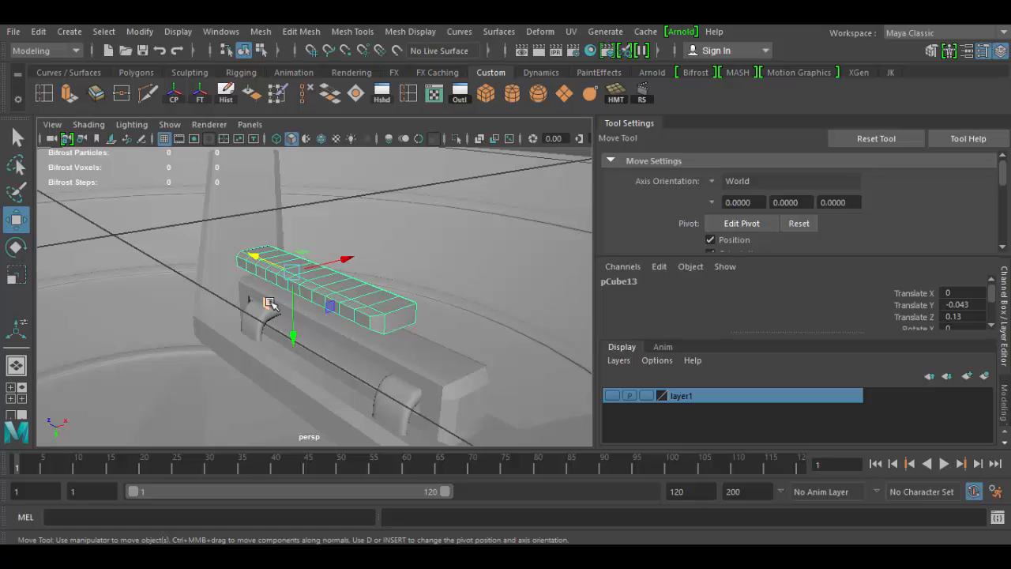
{"action": "left_click", "coordinate": [440, 348]}
{"action": "left_click_drag", "start_coordinate": [441, 349], "coordinate": [132, 395], "text": "alt"}
{"action": "left_click_drag", "start_coordinate": [182, 374], "coordinate": [384, 380], "text": "alt"}
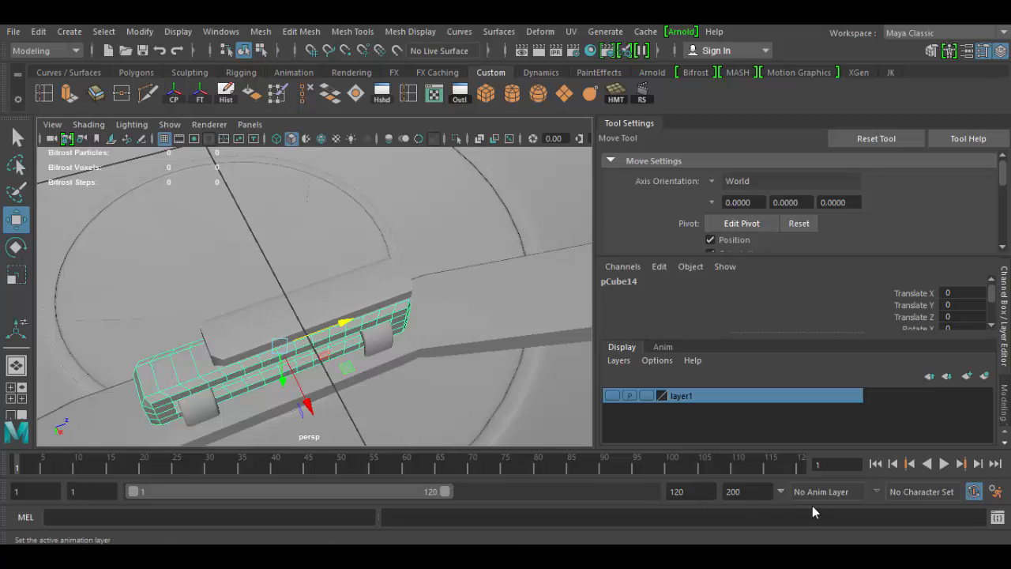
{"action": "left_click", "coordinate": [571, 556]}
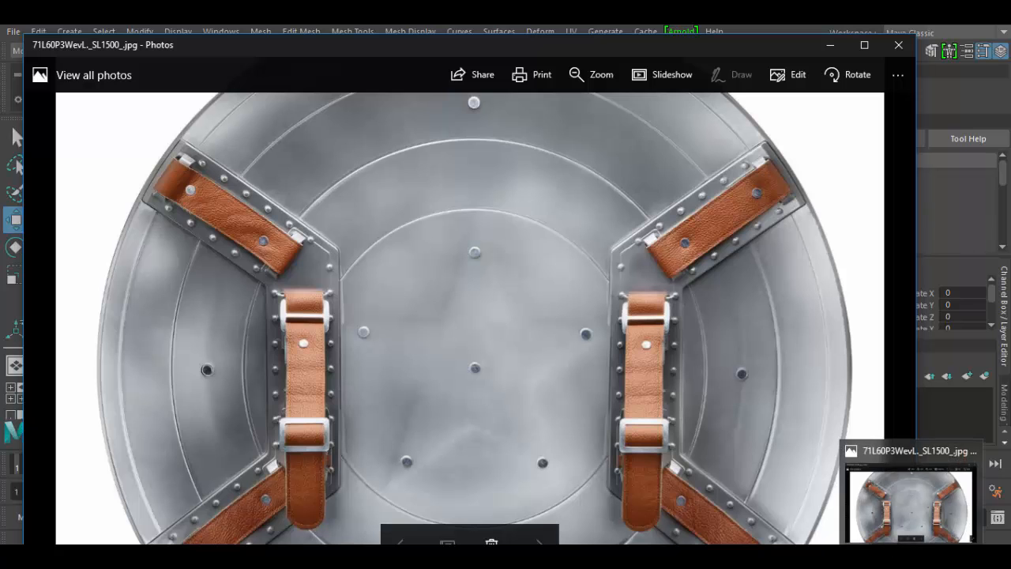
{"action": "left_click", "coordinate": [912, 512]}
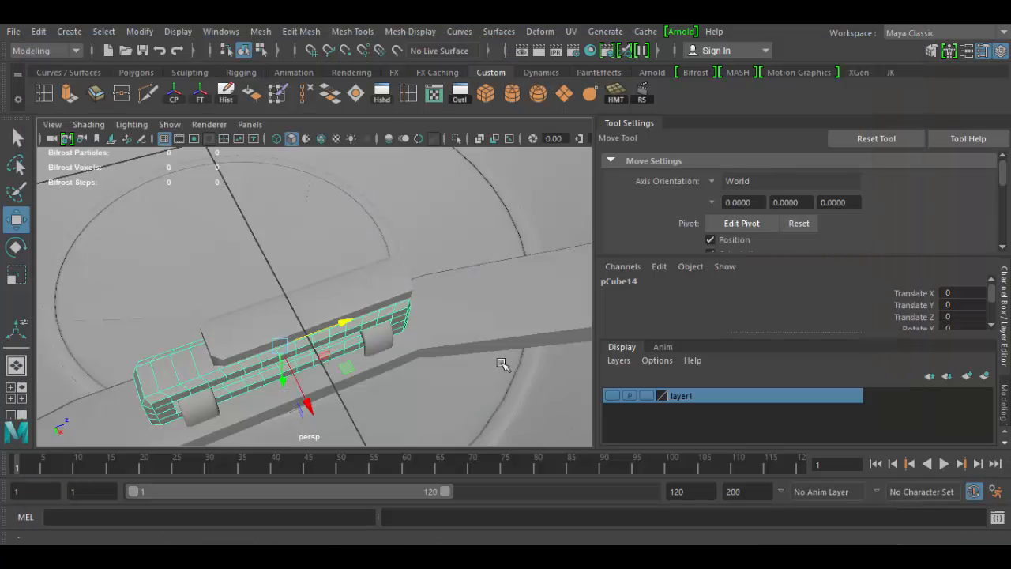